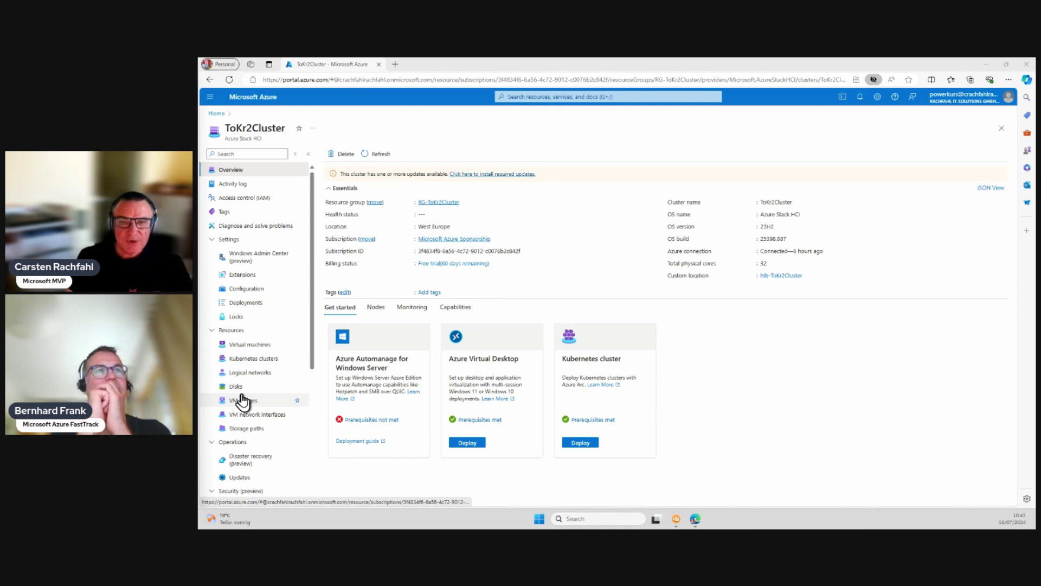
Step: Review the cluster's logical networks, VM images and storage paths, then return to its overview
click(244, 373)
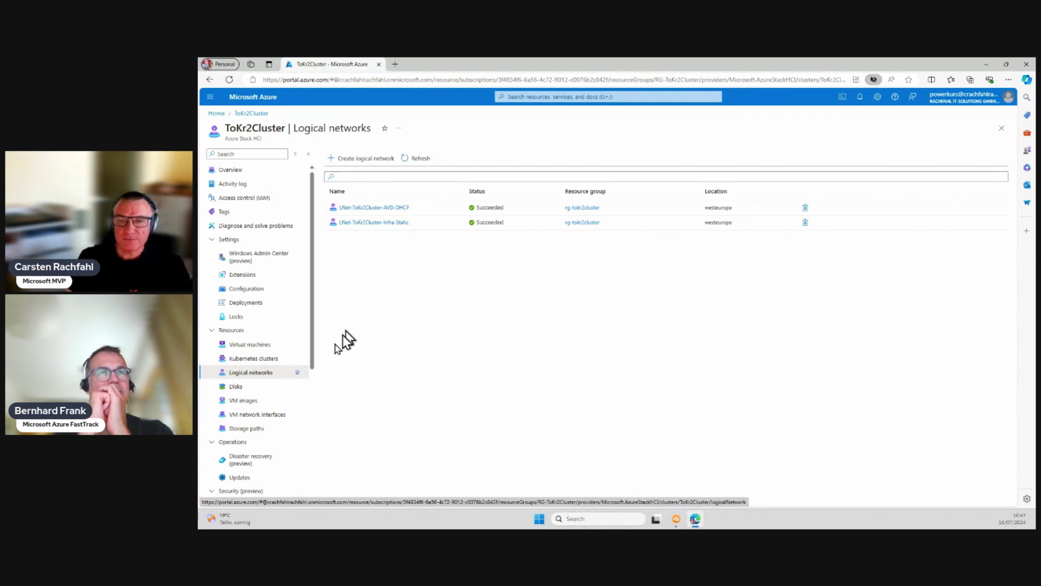
click(239, 402)
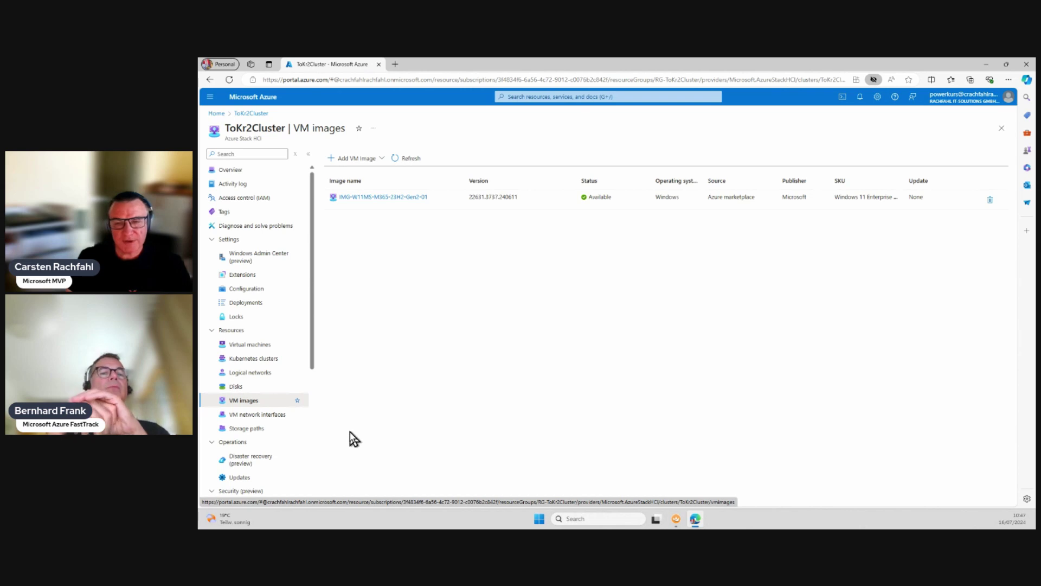
click(239, 428)
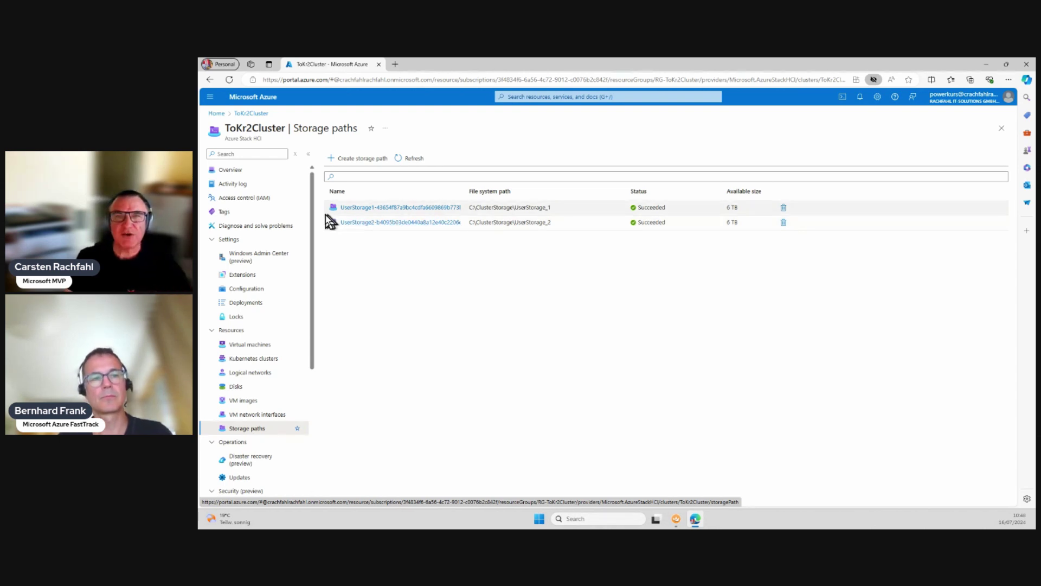
click(228, 172)
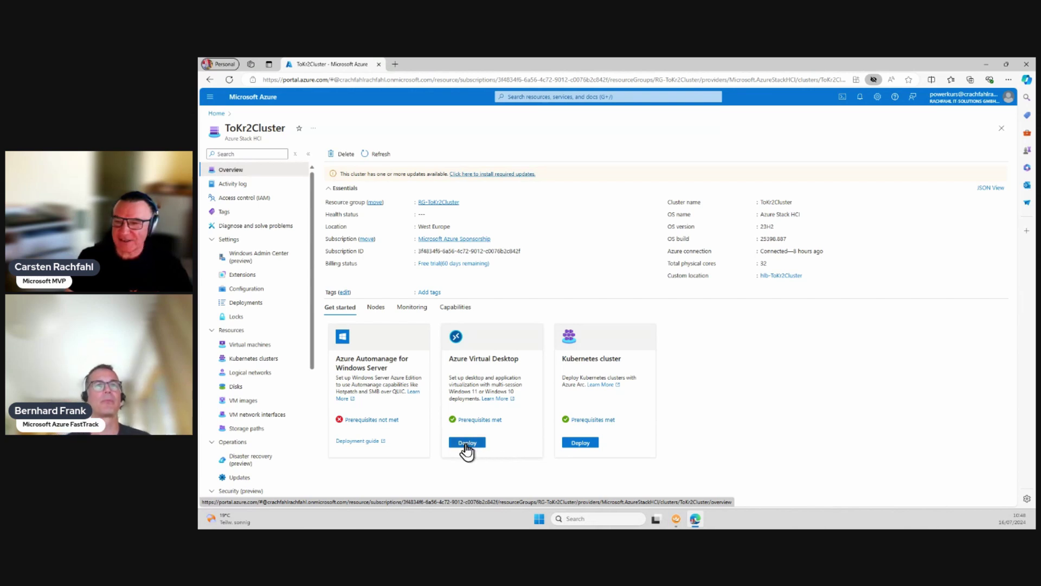
Step: Deploy Azure Virtual Desktop with resource group RG-ToKr2Cluster and host pool name HP-ToKr2Cluster-Desktop
click(467, 443)
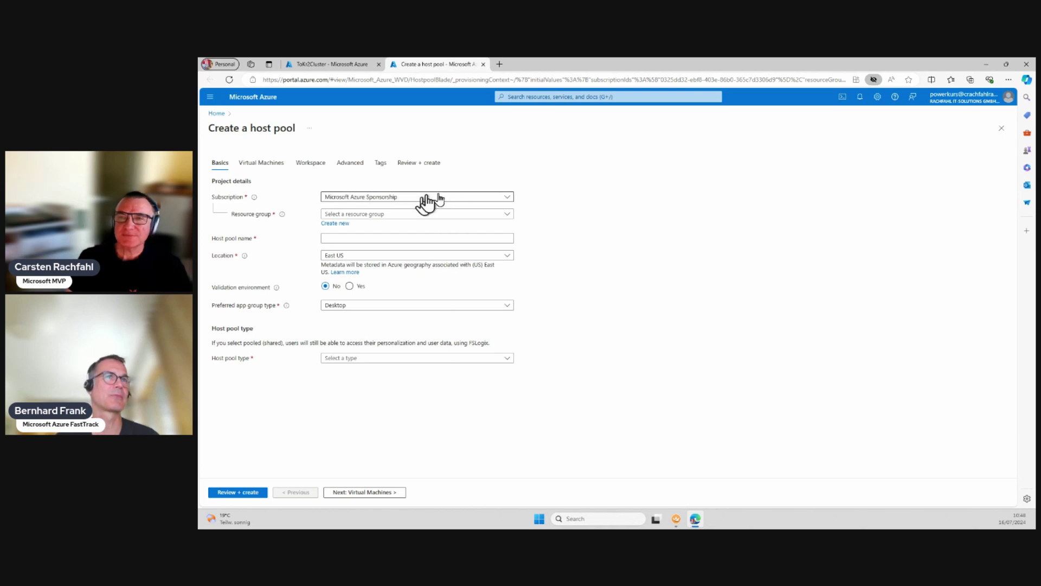
click(491, 215)
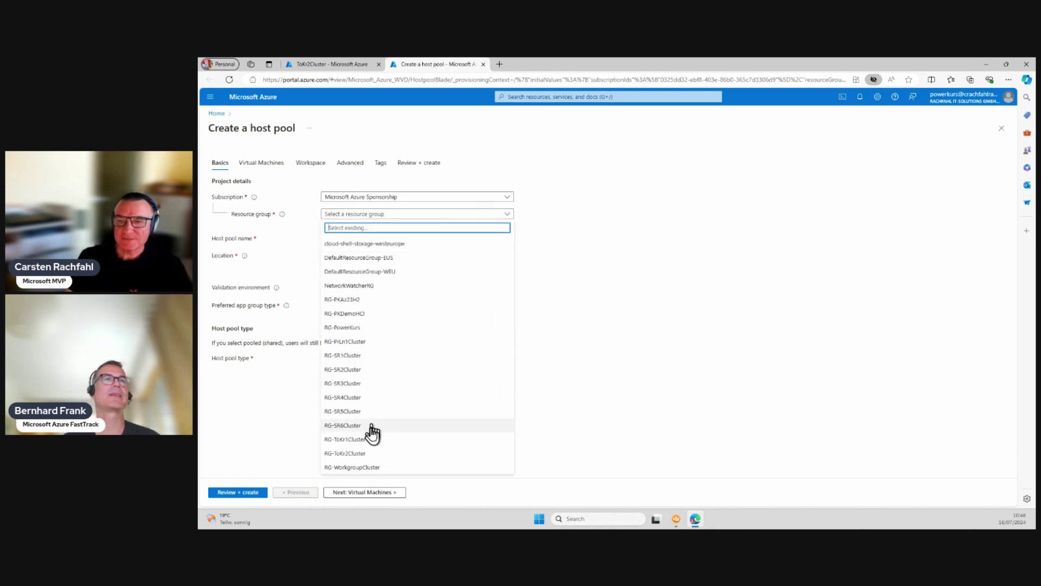
click(359, 454)
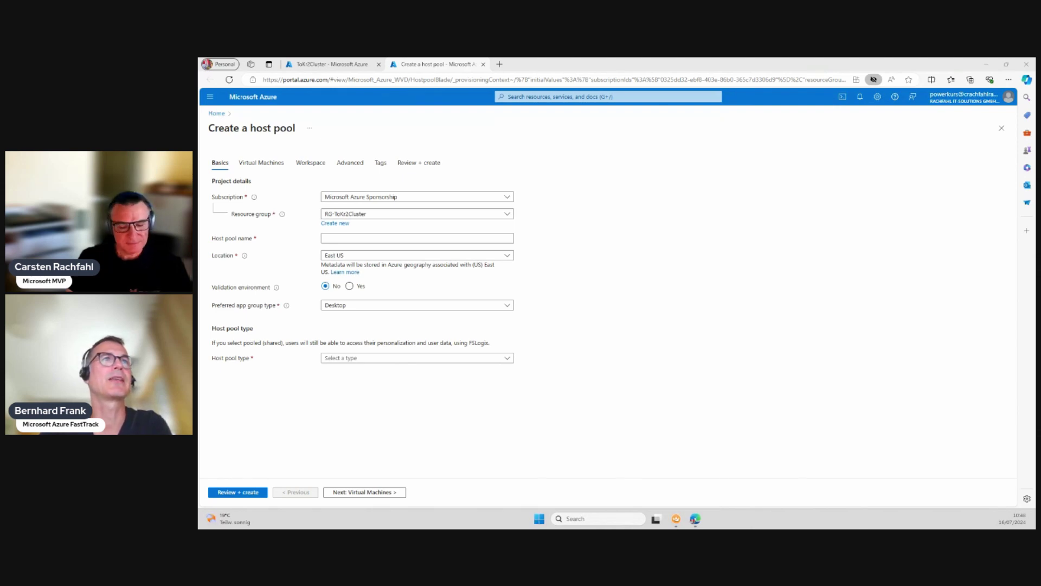
click(368, 237)
text(HP-ToKr2Cluster-Desktop)
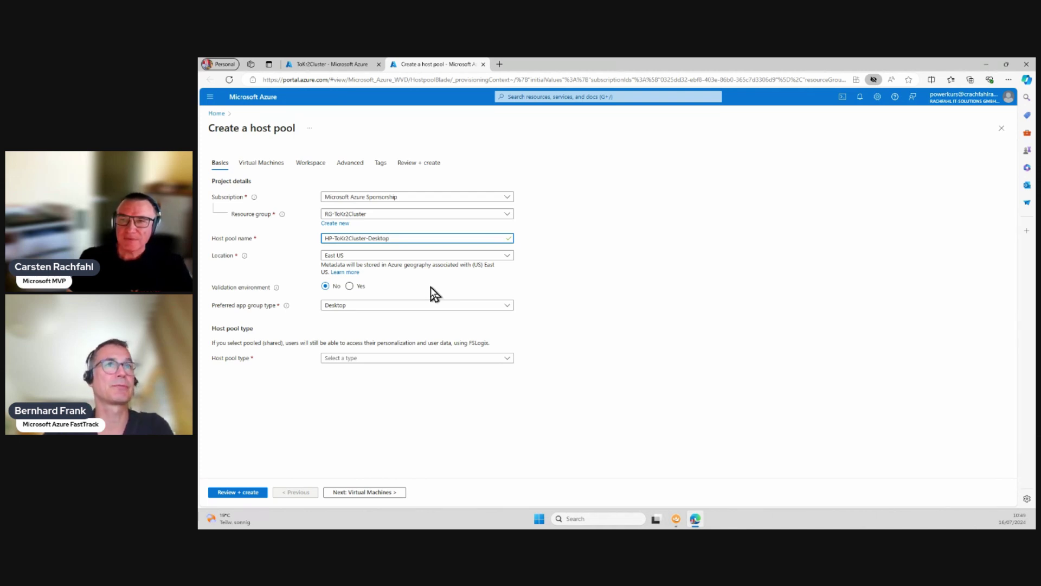
Step: Set the host pool location to West Europe and check the Desktop preferred app group type
click(412, 256)
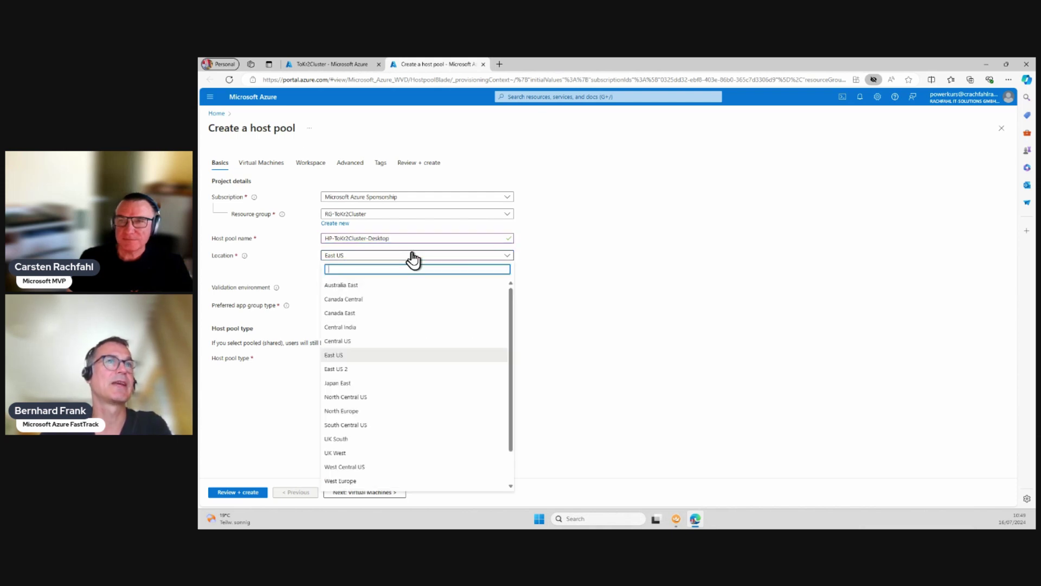
click(352, 481)
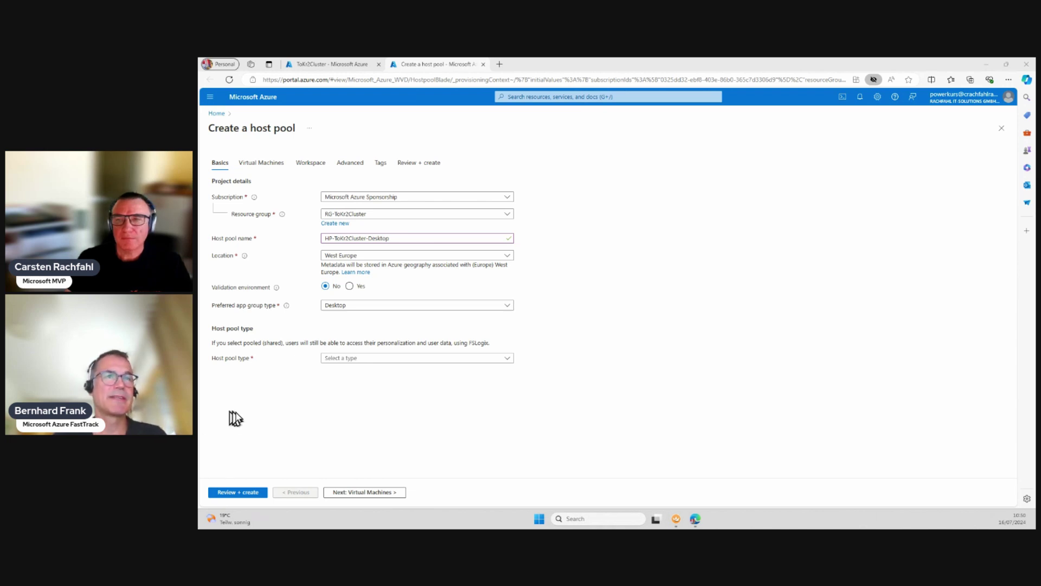
click(442, 307)
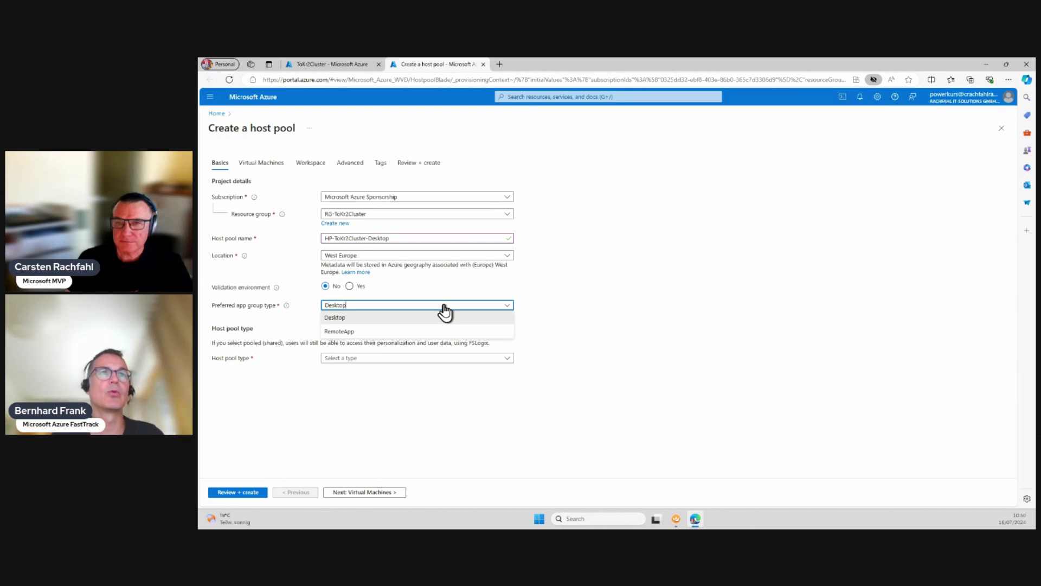
Step: Keep Desktop as app group type and show the Personal and Pooled host pool type options
click(444, 306)
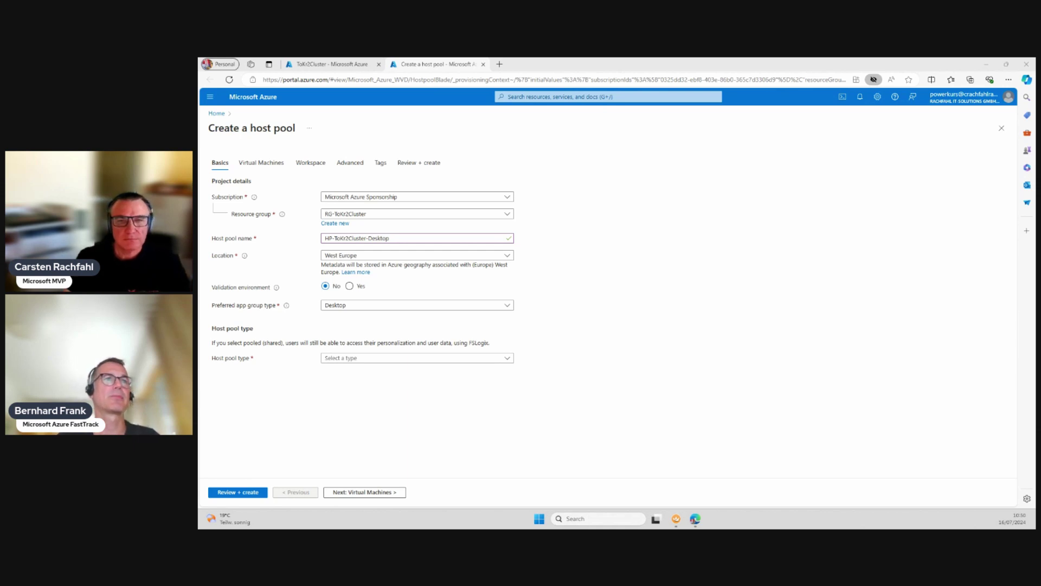
click(430, 360)
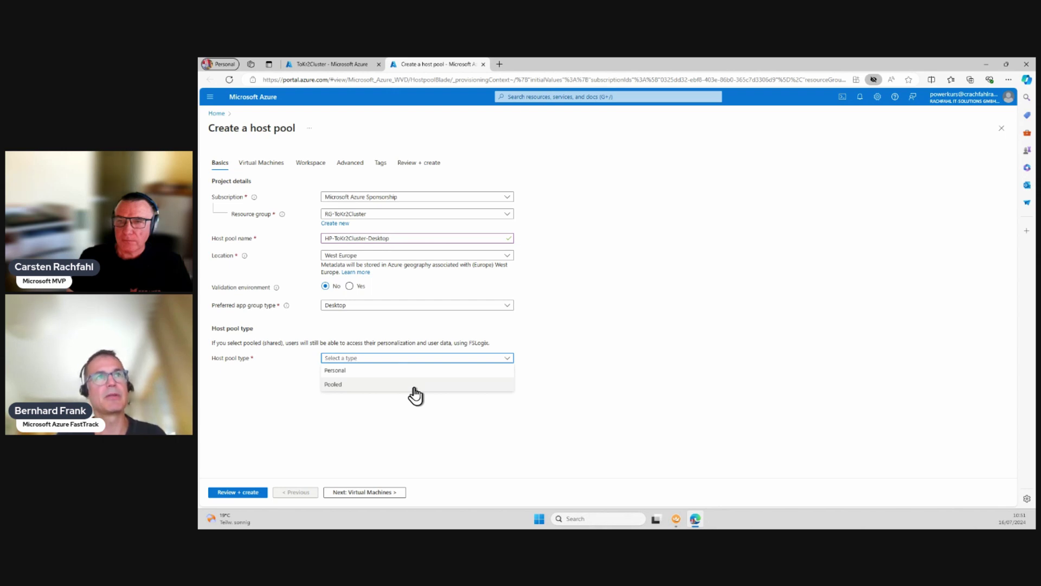
Step: Make the host pool Pooled with Depth-first load balancing and a max session limit of 16
click(415, 386)
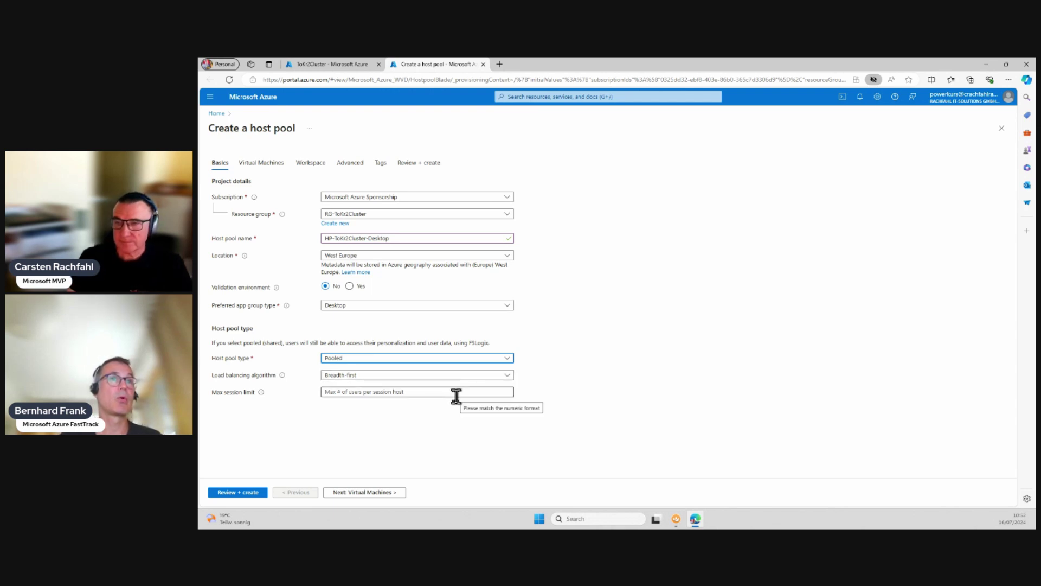
click(507, 378)
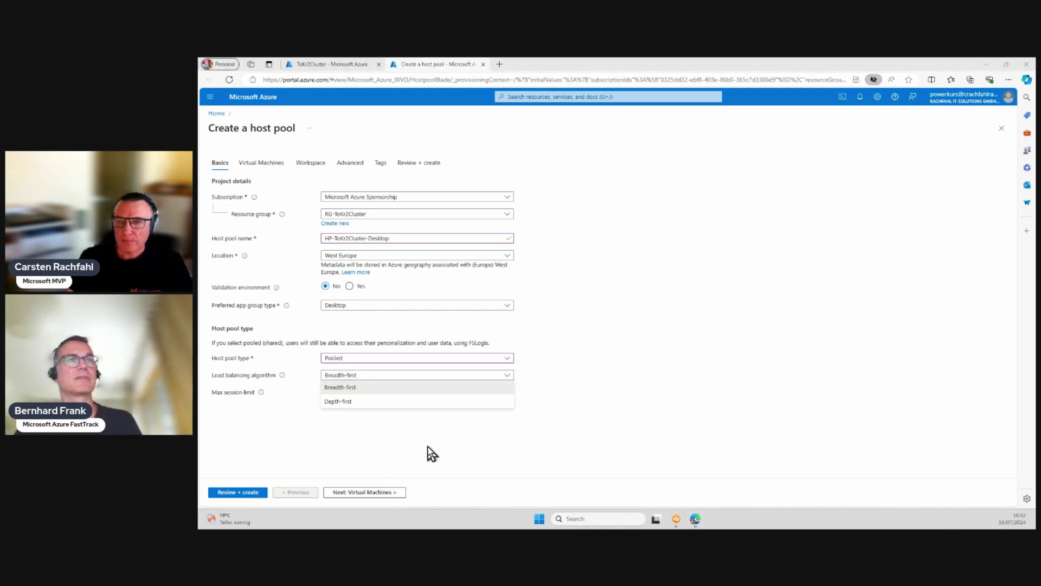
click(467, 402)
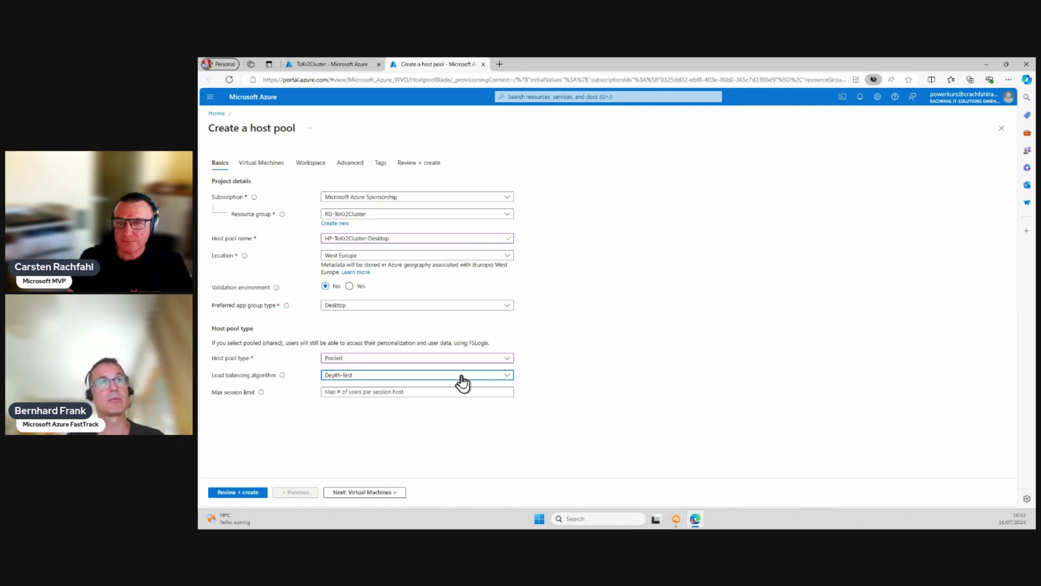
click(449, 389)
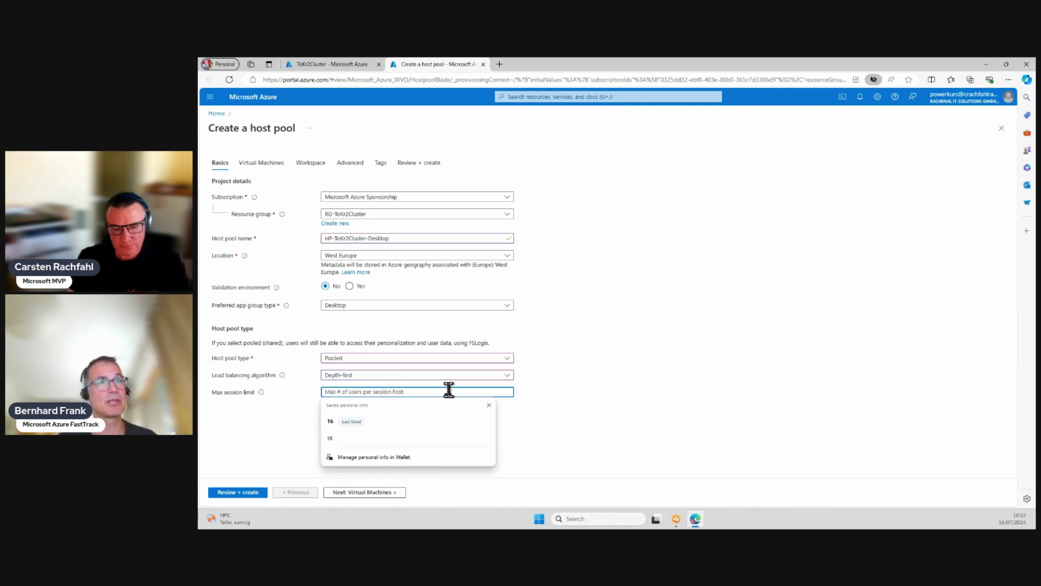
text(16)
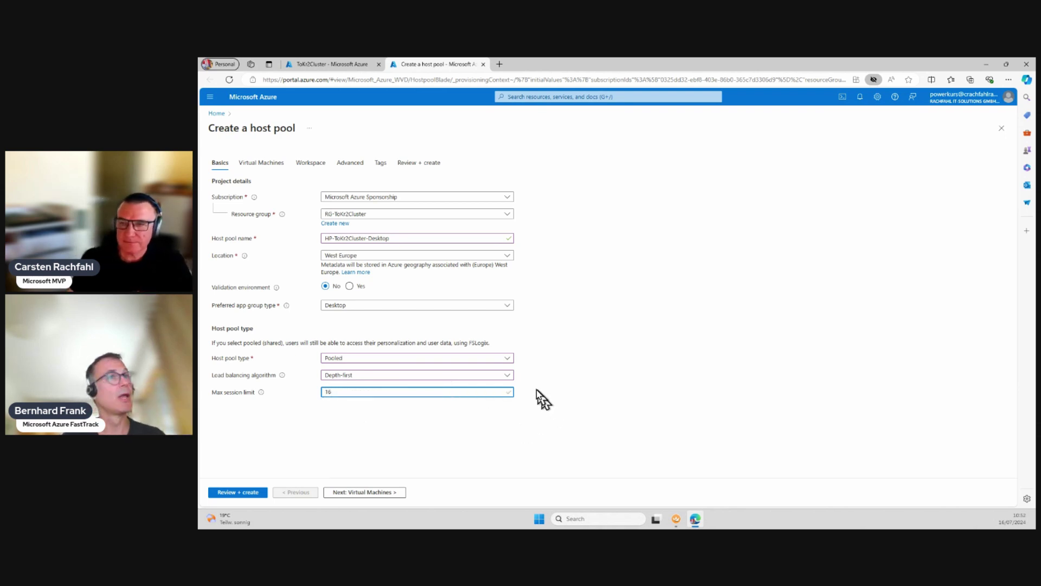
click(509, 376)
click(509, 376)
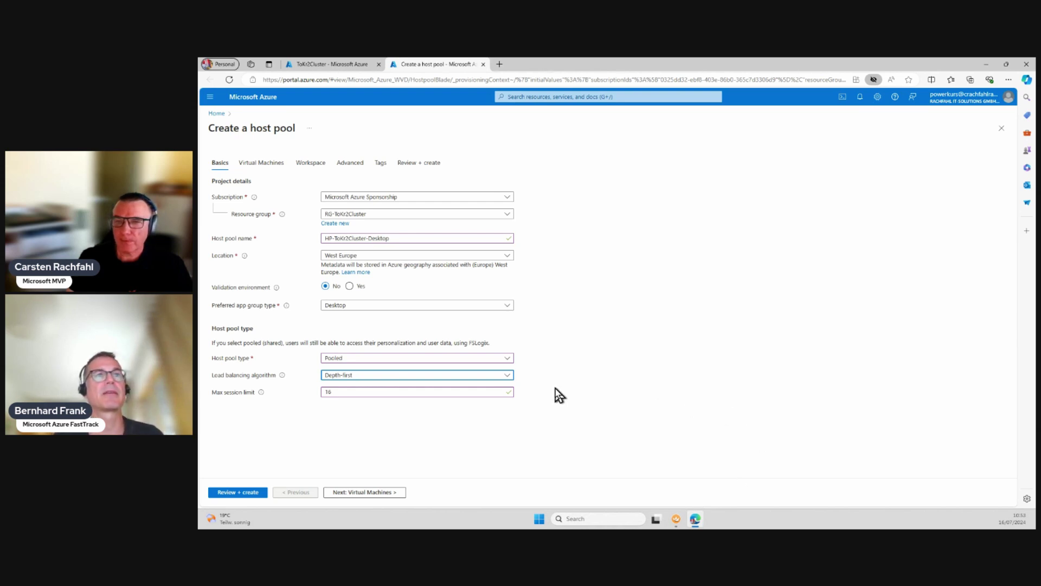
Step: Select Breadth-first as the load balancing algorithm instead of Depth-first
click(506, 377)
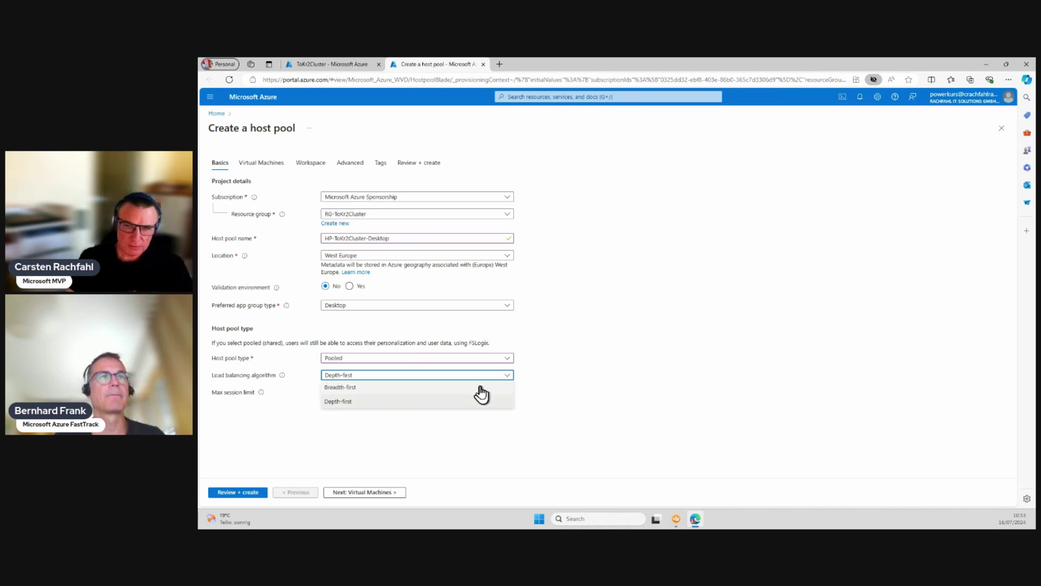
click(479, 387)
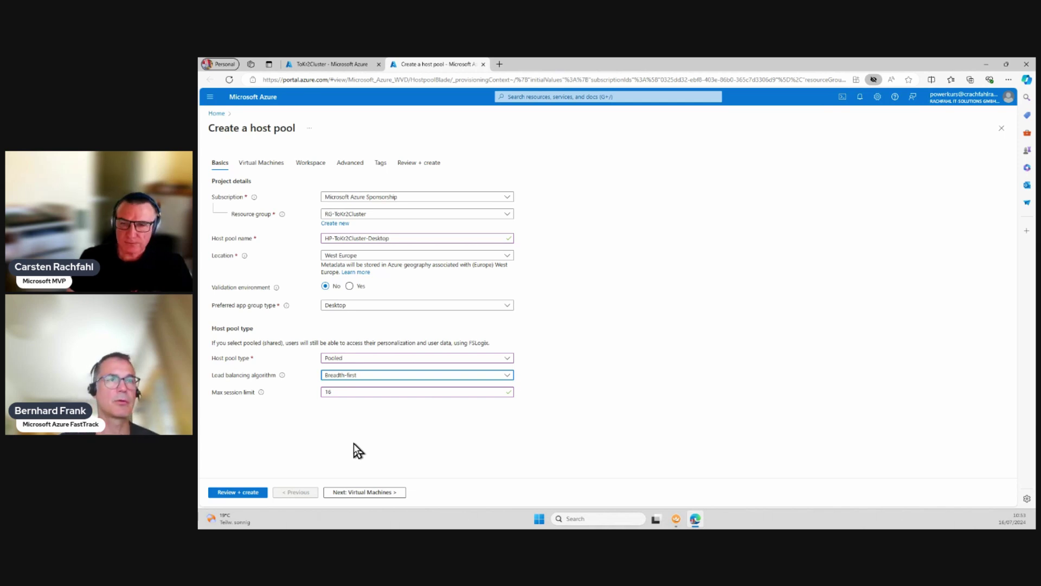
Step: On the Virtual Machines step, choose Yes to add VMs and enter name prefix AVD01-ToKr2
click(382, 495)
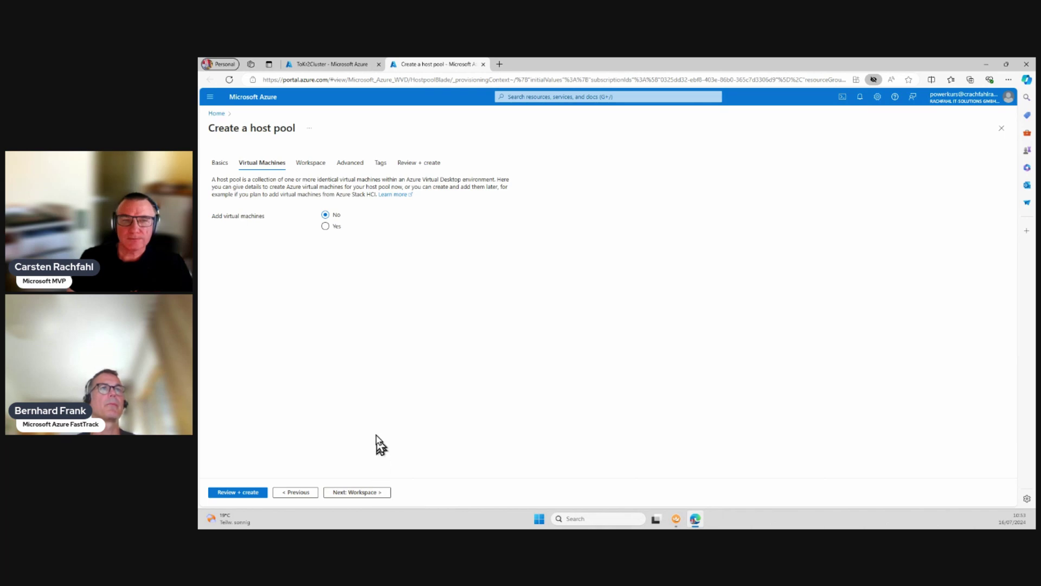
click(325, 227)
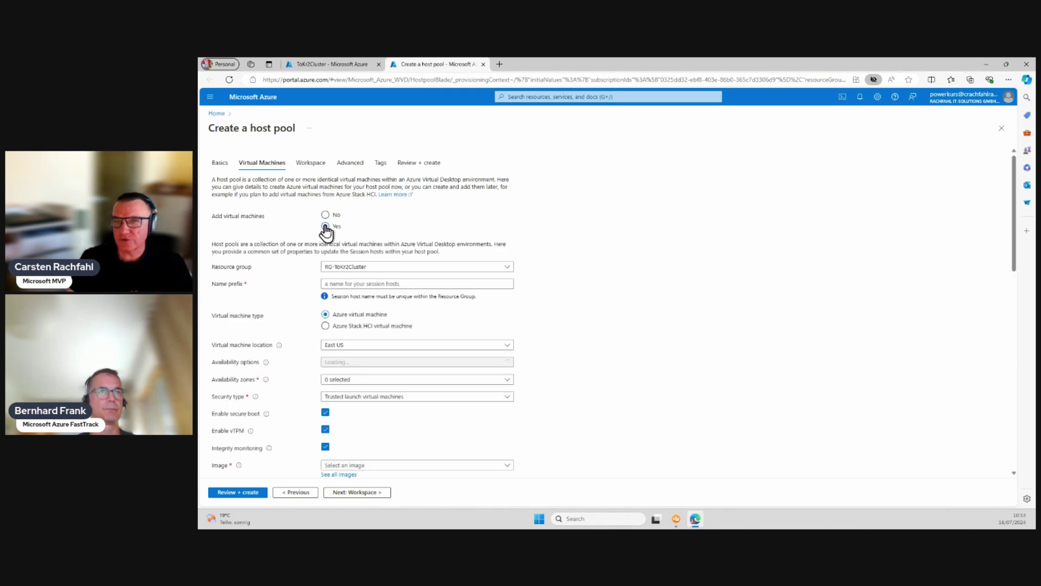
click(464, 285)
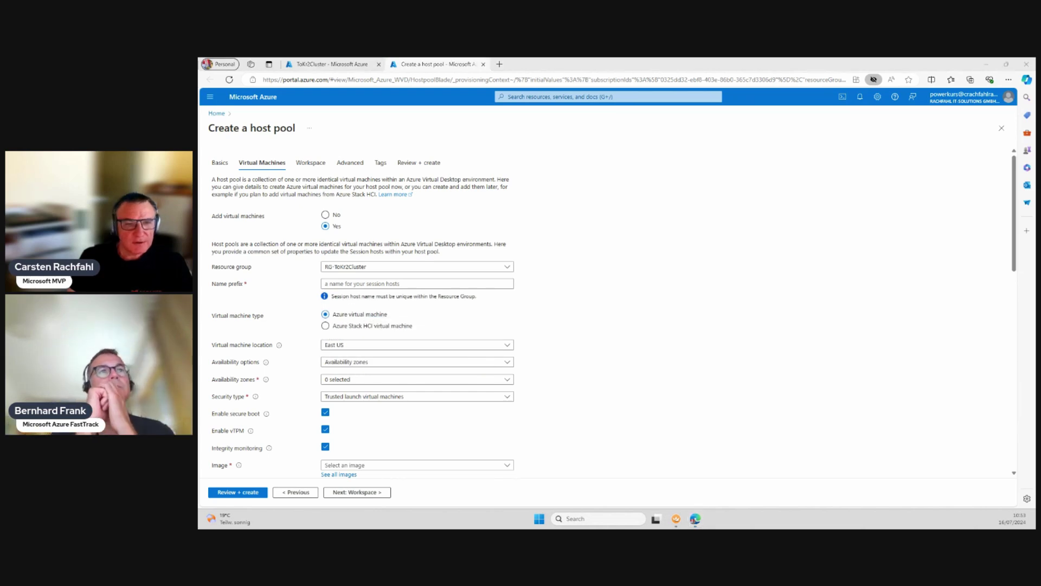
click(359, 284)
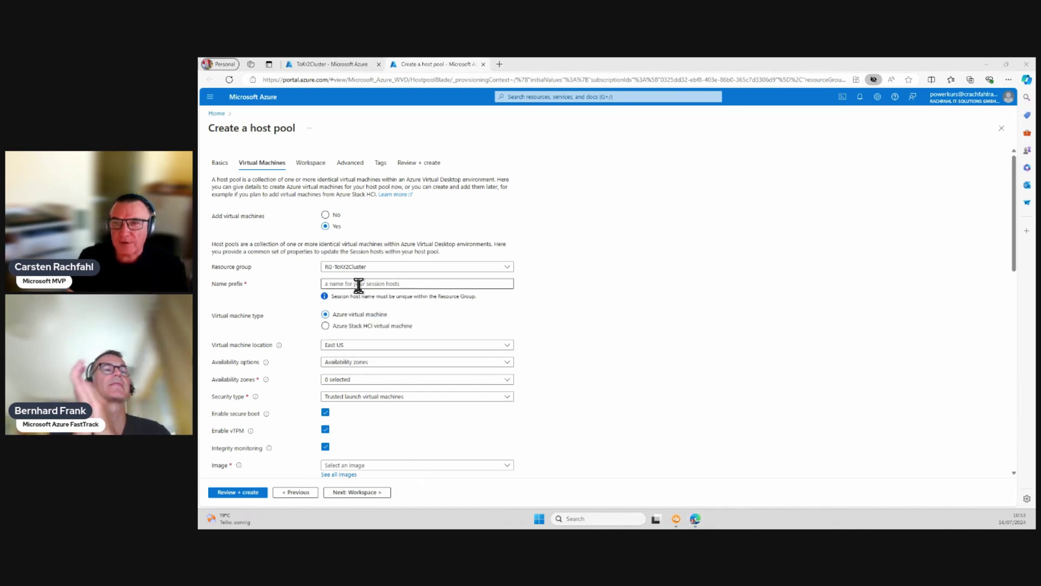
text(AVD01-ToKr2-)
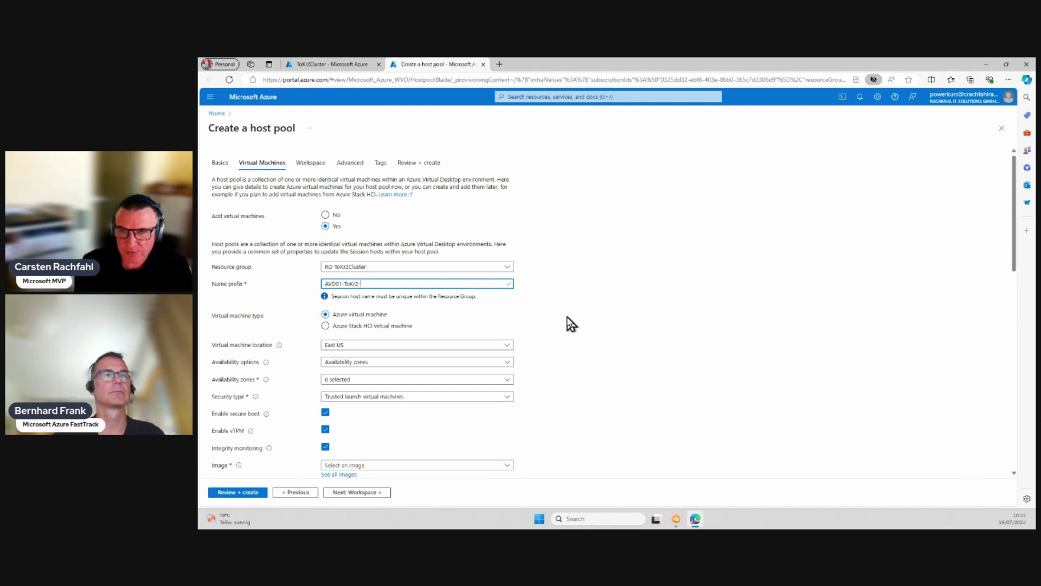
Step: Validate the session host name prefix and correct it back to AVD01-ToKr2
click(571, 324)
text(0)
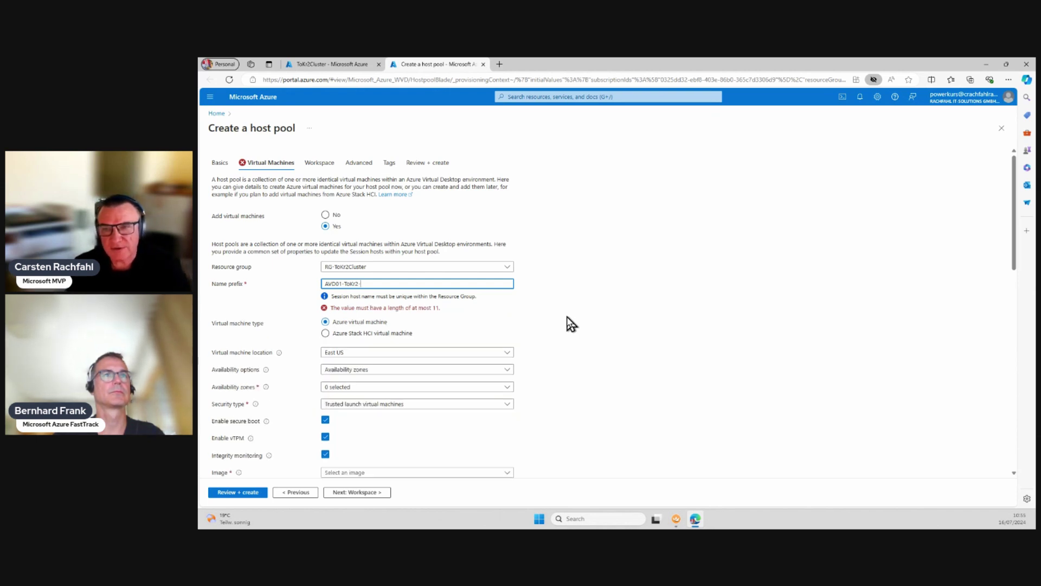
key(BackSpace)
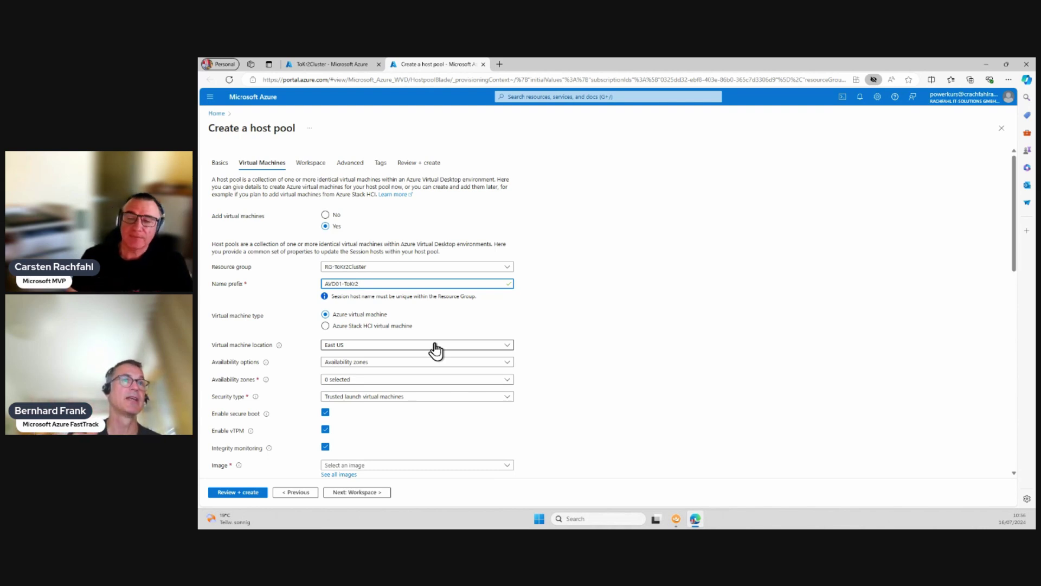
Step: Place the virtual machines in West Europe and select the Azure Stack HCI virtual machine type
click(435, 345)
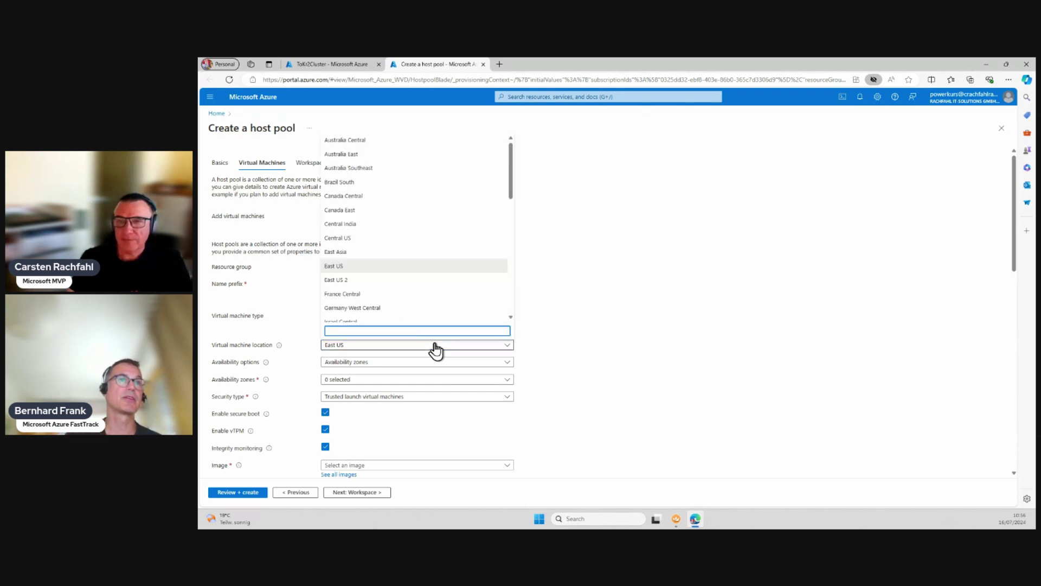
scroll(443, 286, down, 5)
scroll(444, 291, down, 4)
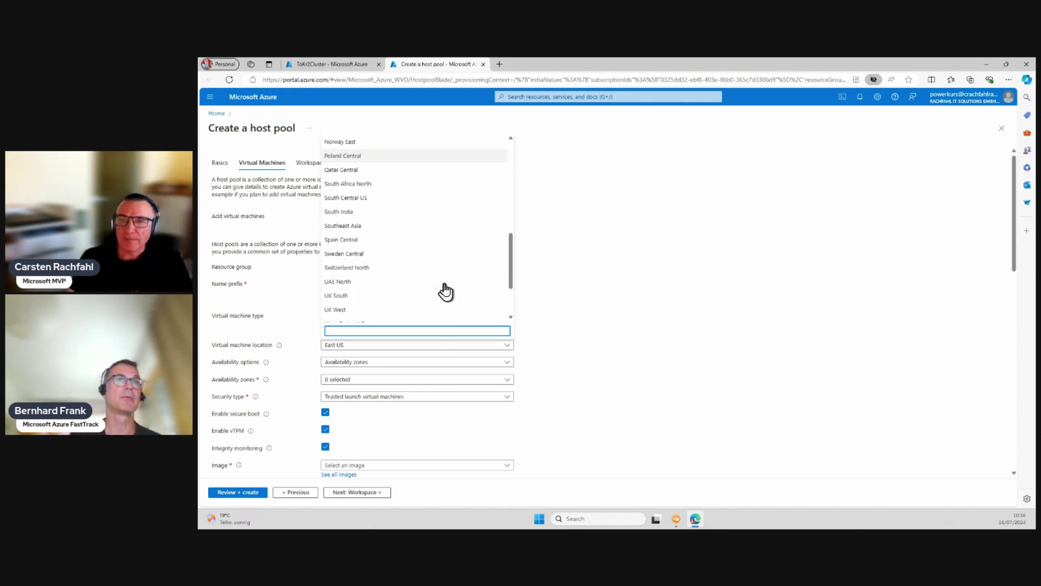
click(421, 295)
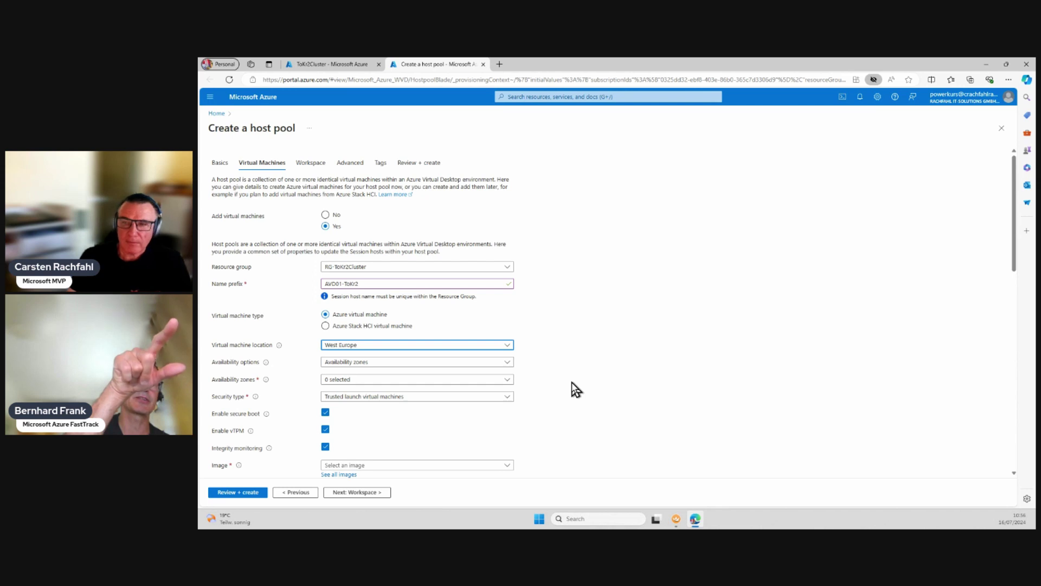
click(384, 326)
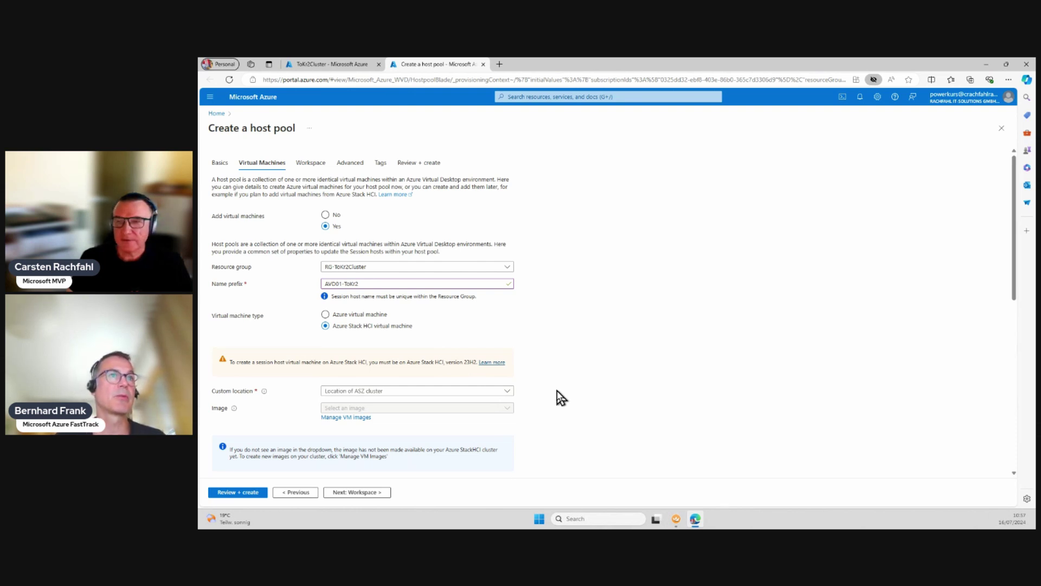
Step: Choose custom location hlb-tokr2cluster and list the available VM images
click(503, 395)
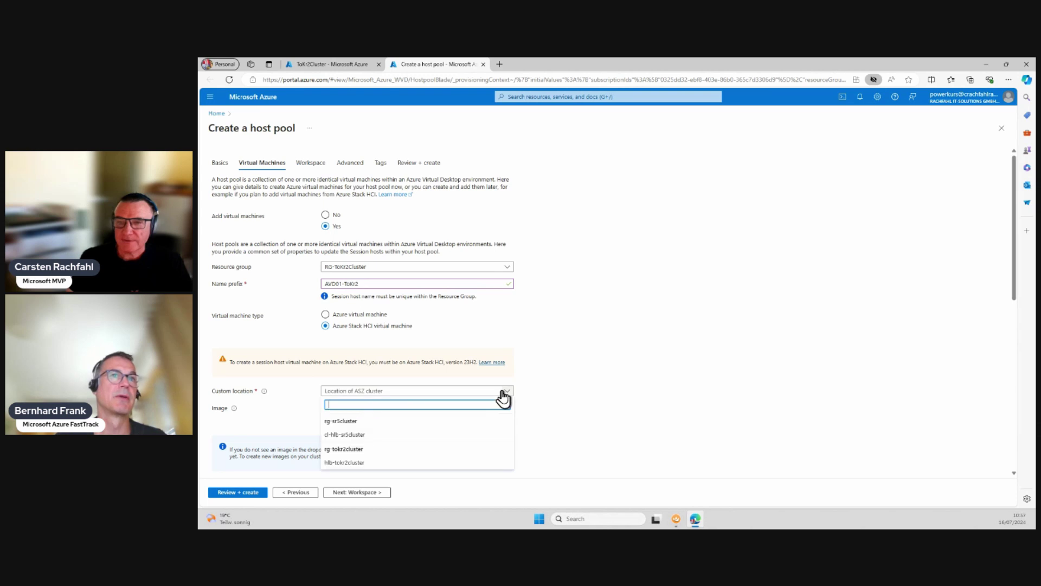
click(379, 464)
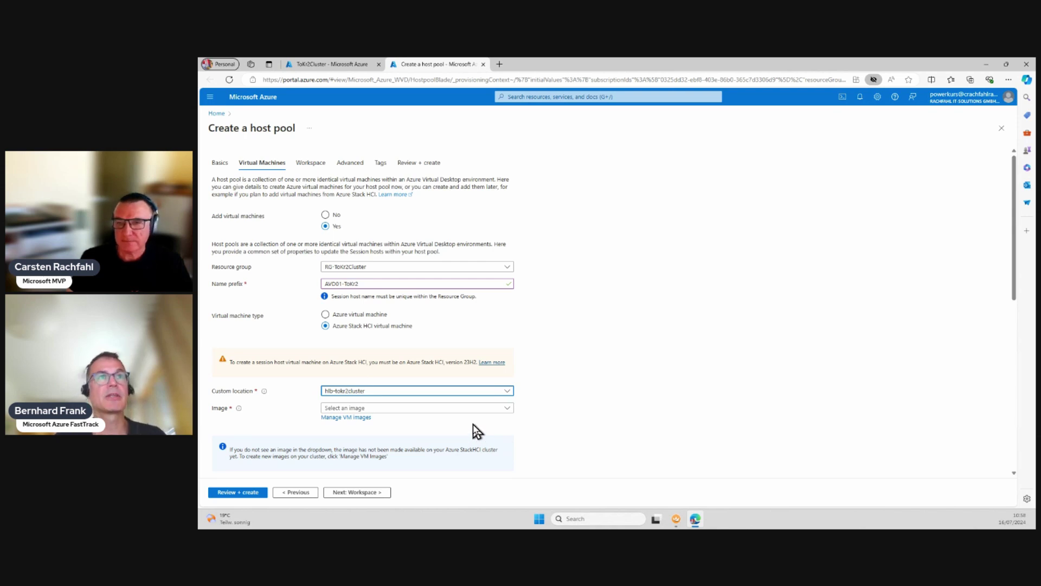
click(508, 409)
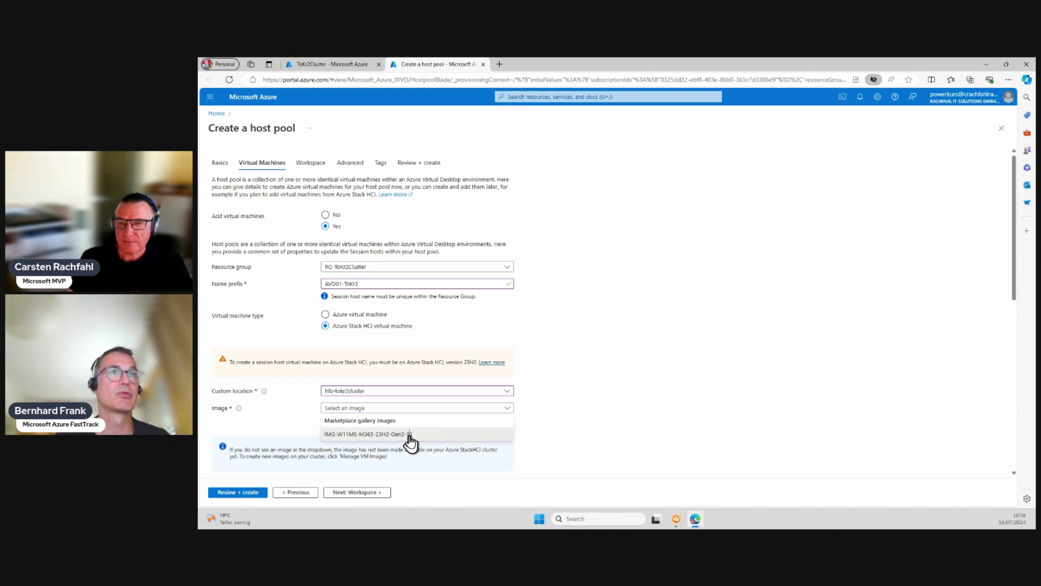
Step: Pick IMG-W11MS-M365-23H2-Gen2-01 from the Image list for the session hosts
click(410, 437)
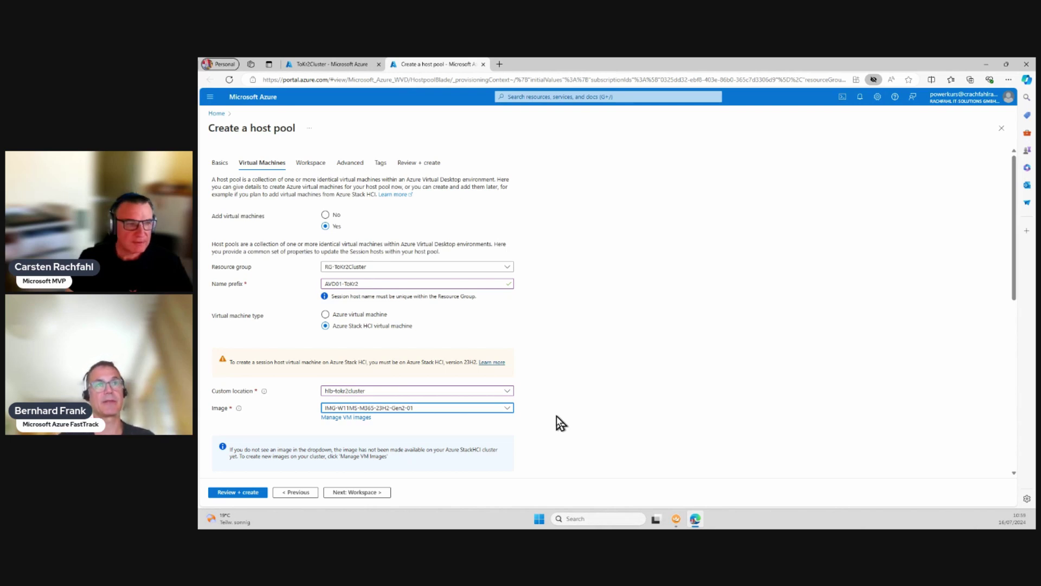
Step: Choose Standard as the security type for the session host VMs
scroll(556, 415, down, 3)
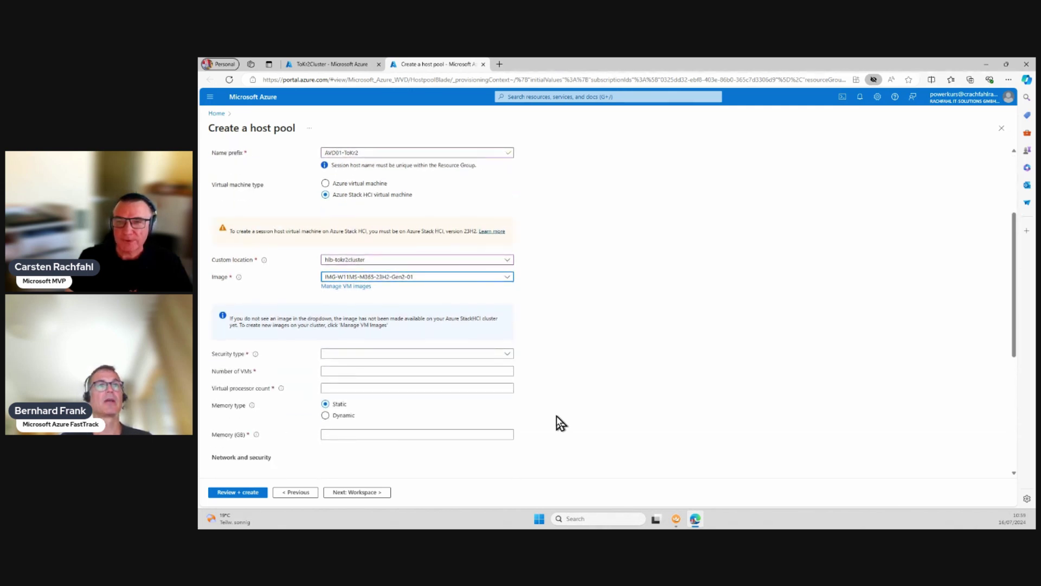
click(507, 355)
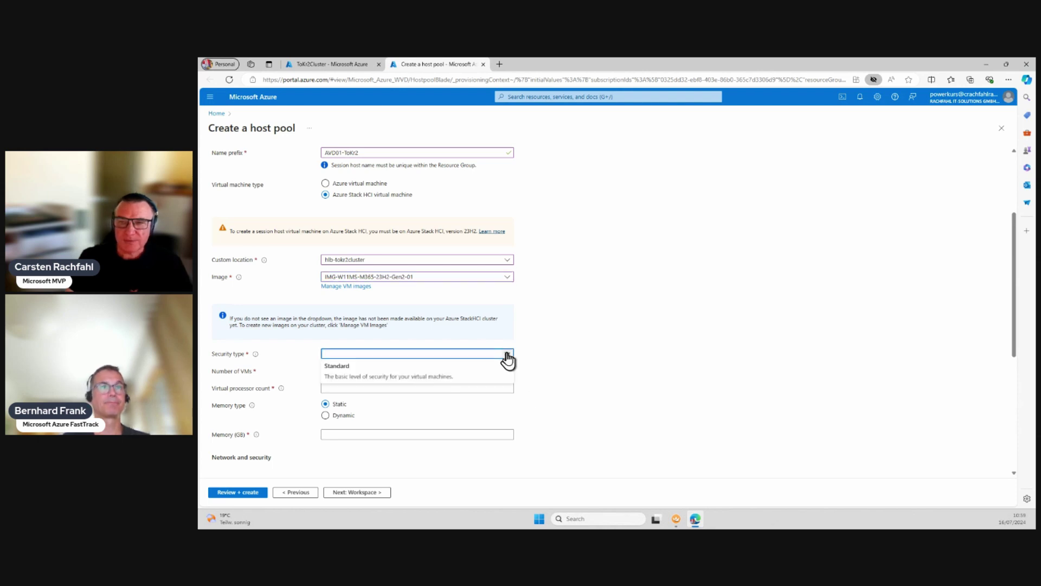
click(457, 375)
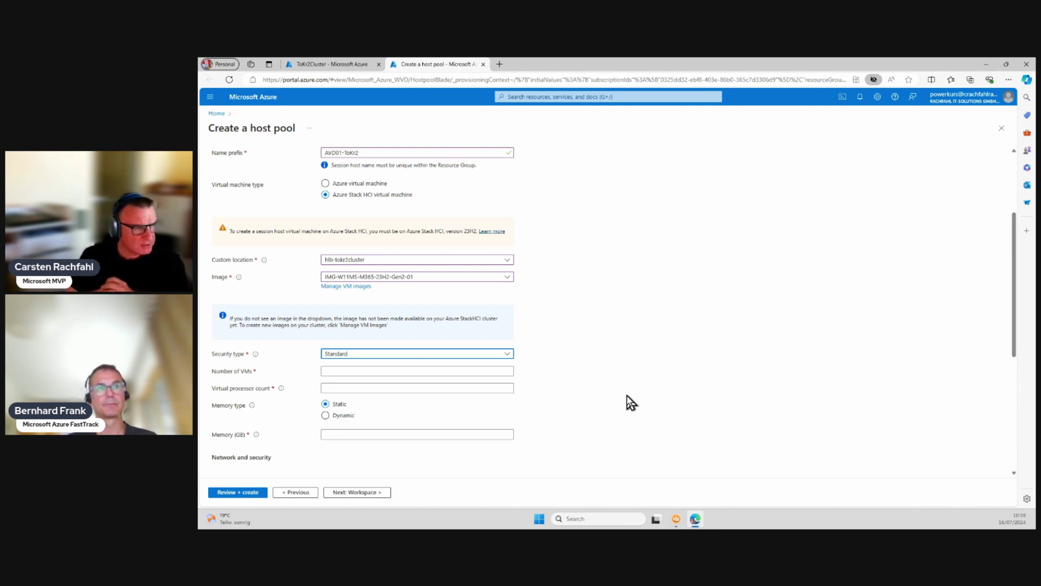
Step: Fill in 10 VMs, 8 virtual processors and 16 GB static memory from the saved autofill entry
click(393, 372)
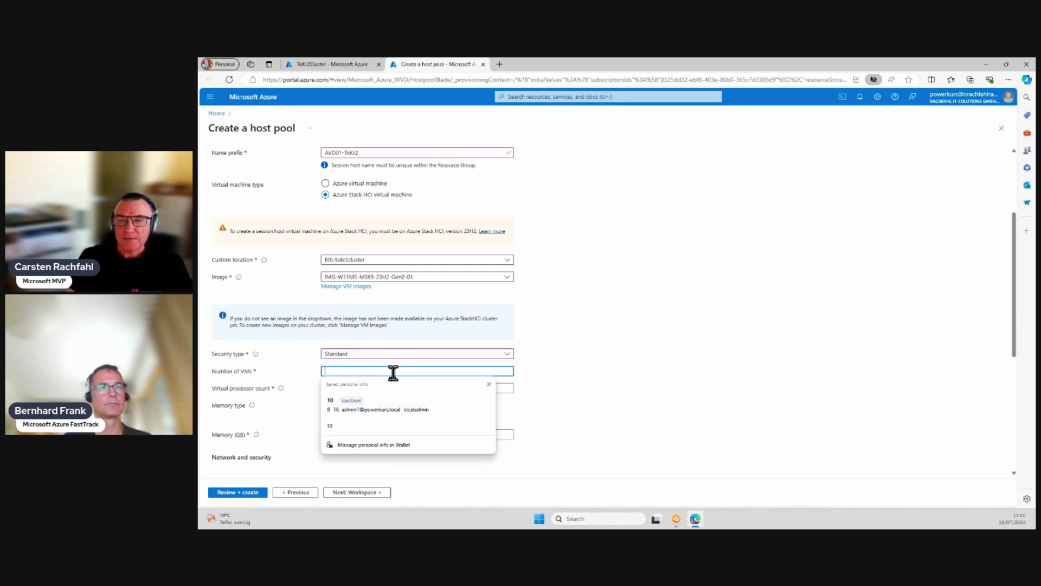
click(340, 404)
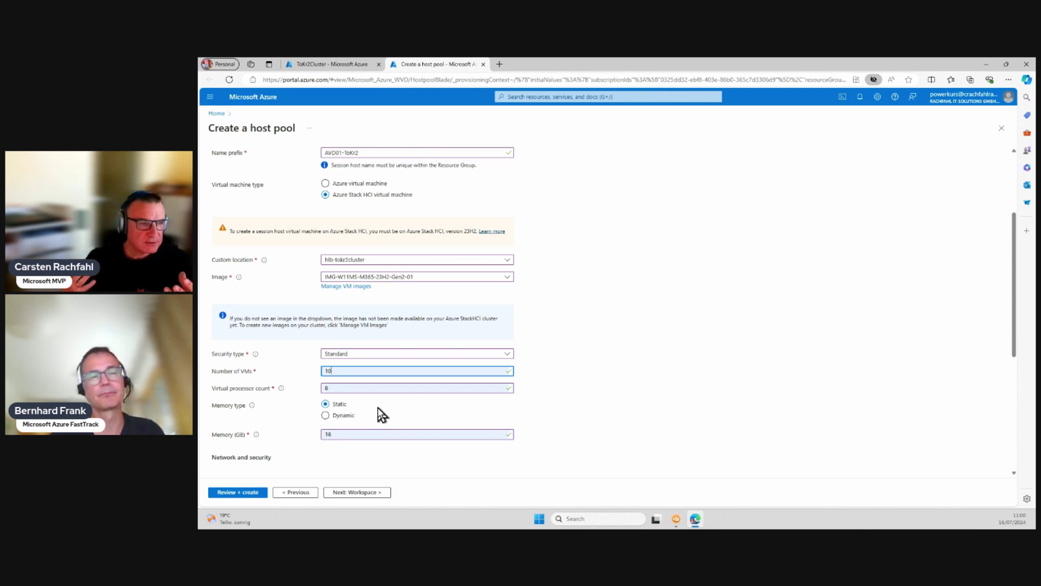
click(327, 416)
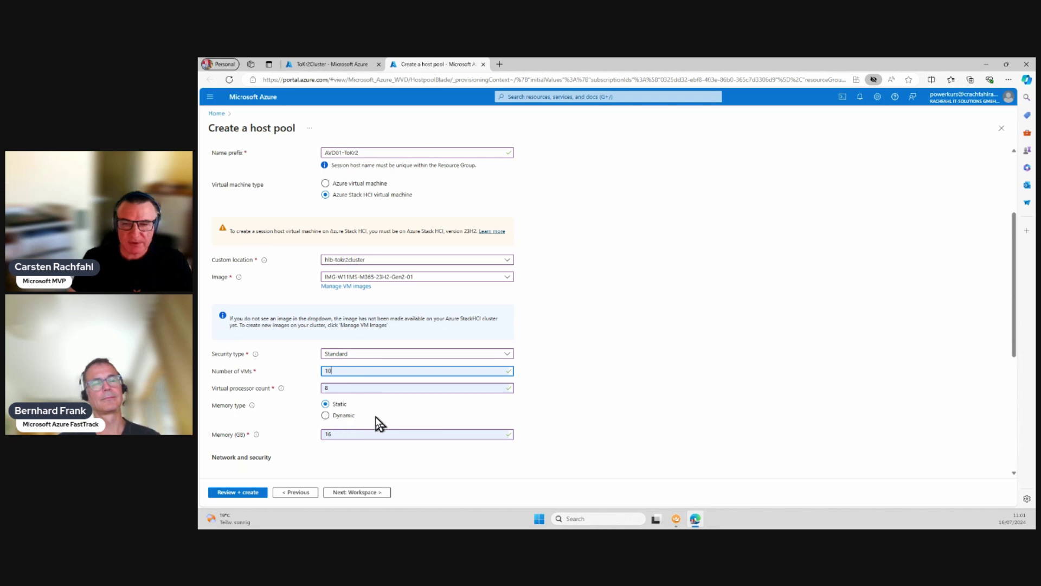
Step: Select LNet-ToKr2Cluster-AVD-DHCP as the network for the session host VMs
scroll(374, 421, down, 2)
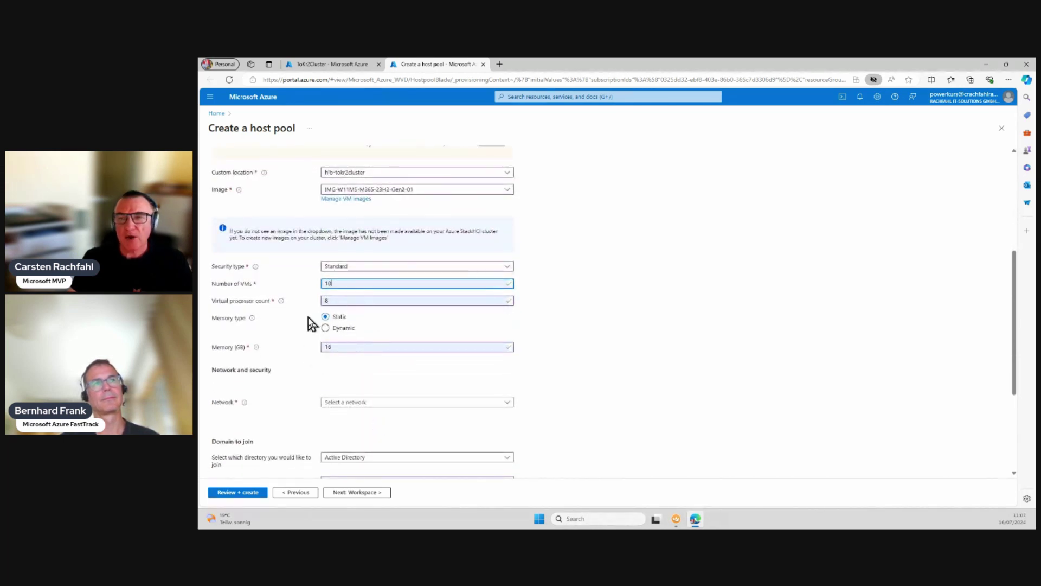
click(394, 404)
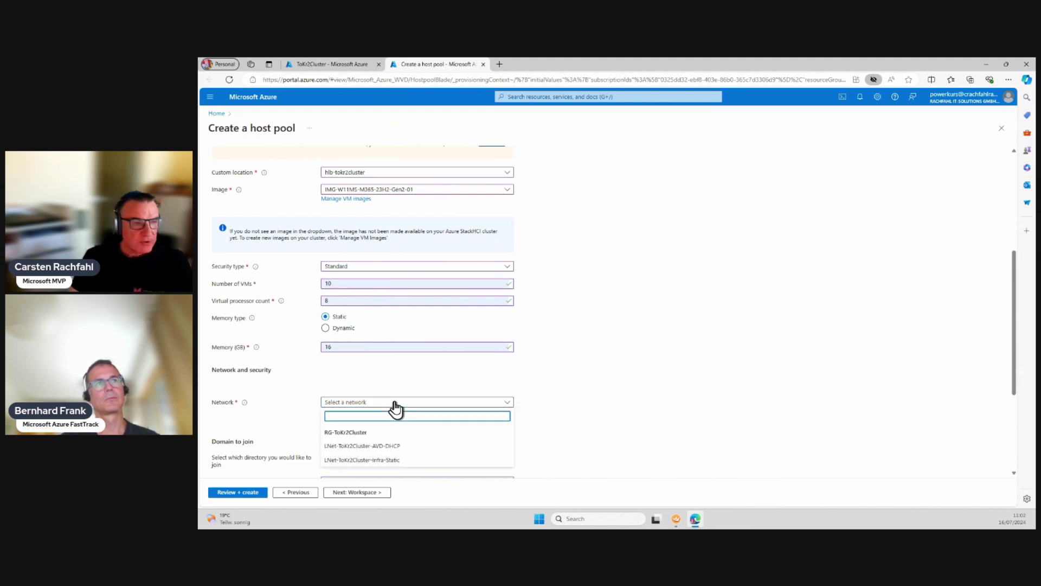
click(398, 445)
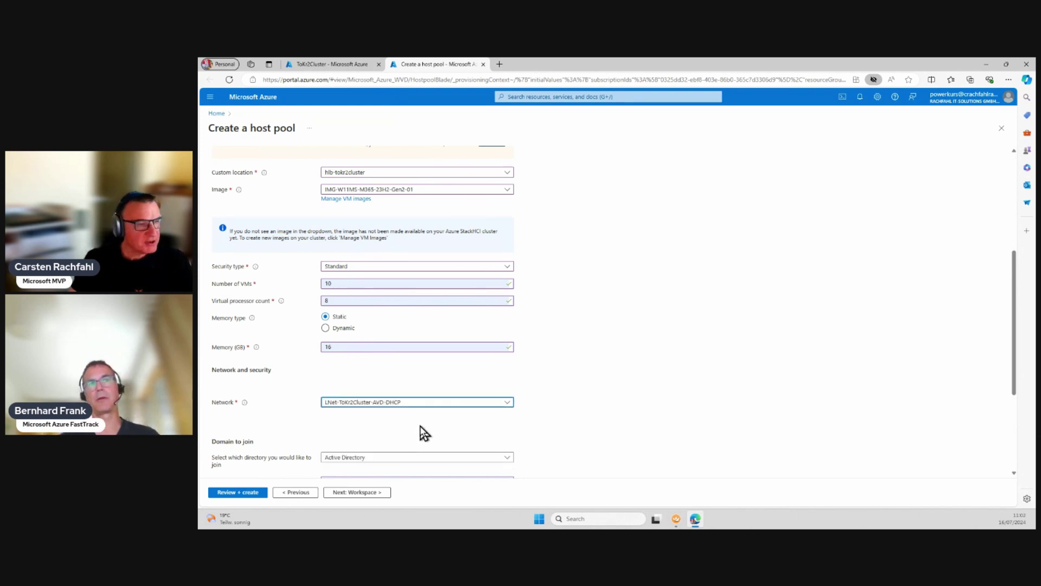
scroll(425, 432, down, 1)
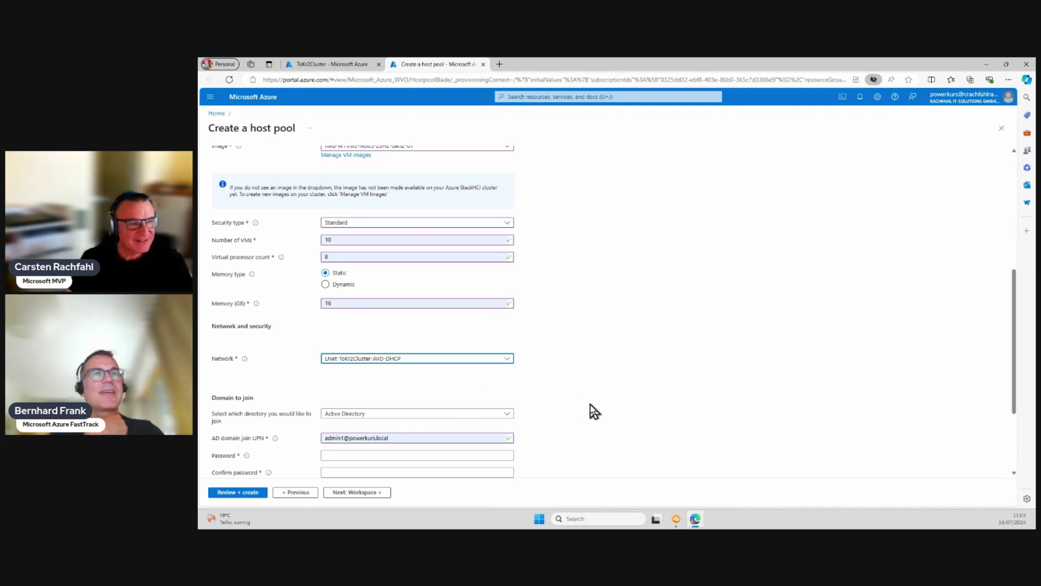
Step: Enter and confirm the domain join account password
scroll(595, 411, down, 1)
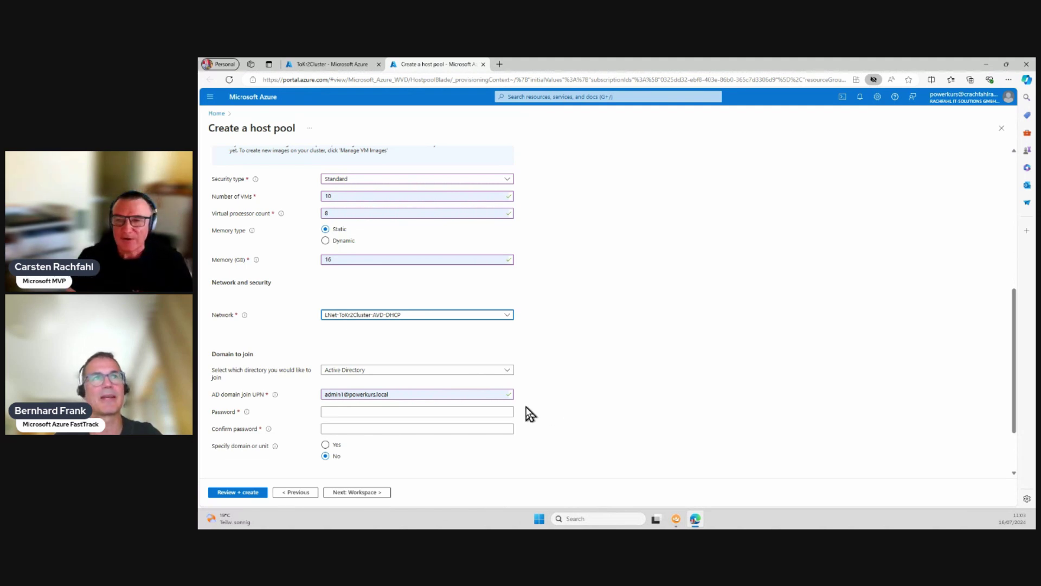
click(461, 412)
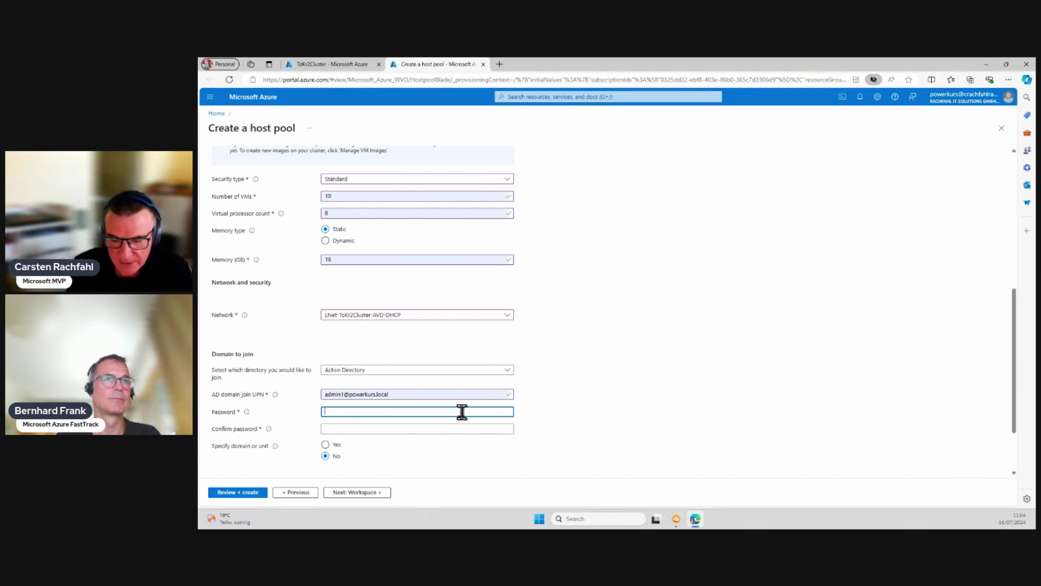
text(P••••••••)
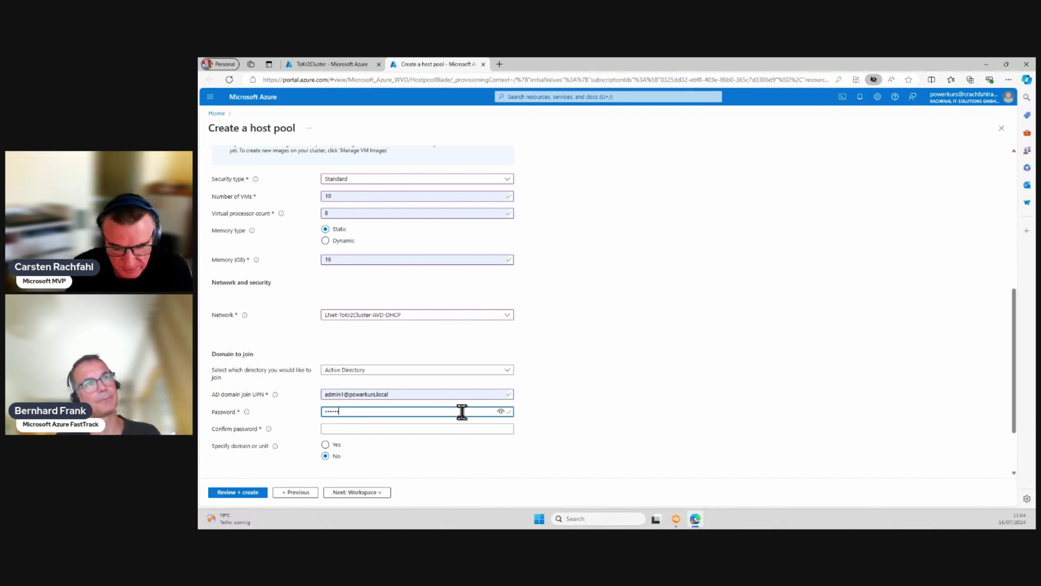
key(Tab)
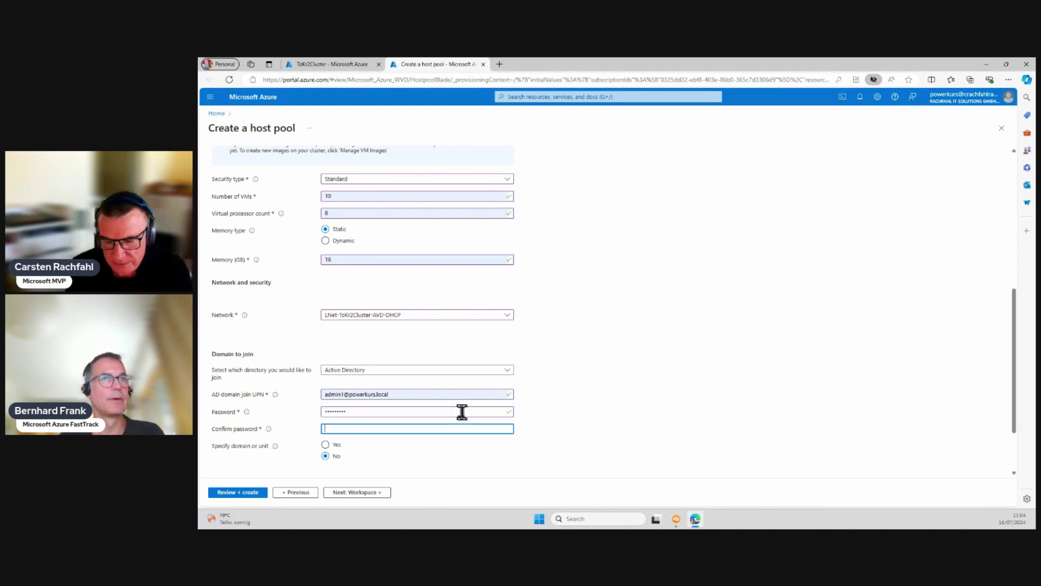
text(•••••••••)
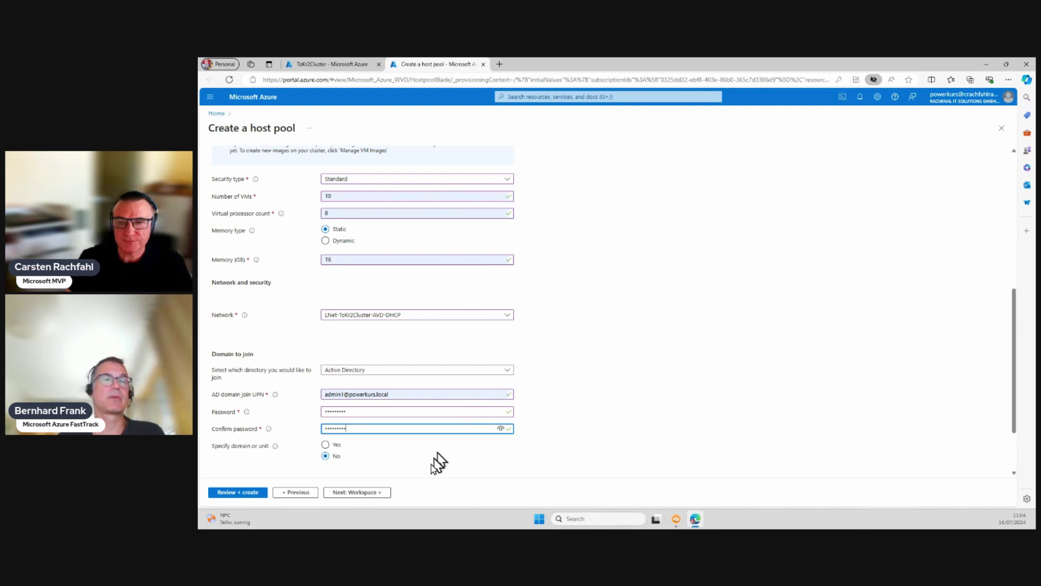
scroll(438, 458, down, 1)
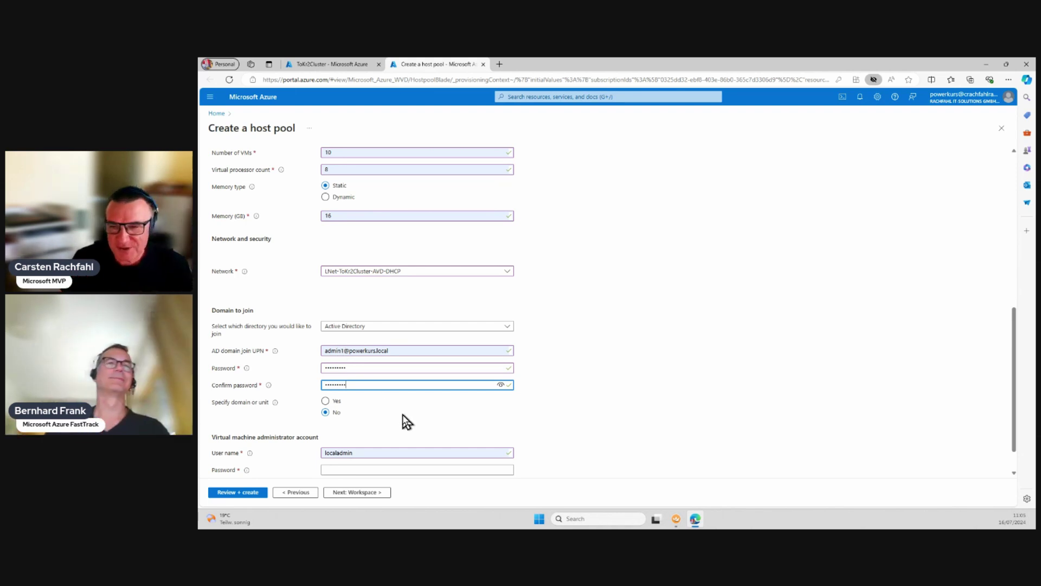
scroll(399, 420, down, 1)
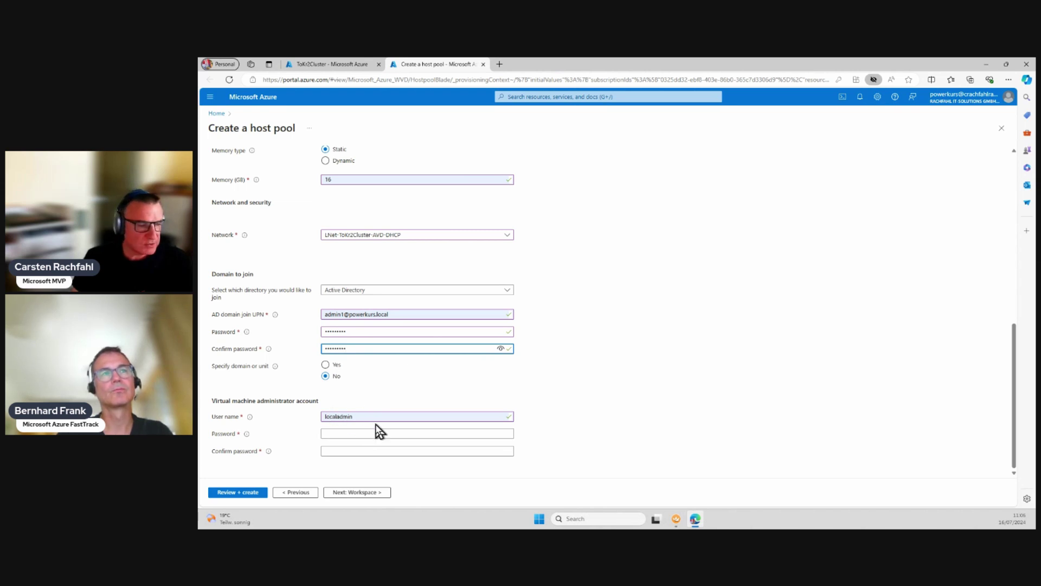
Step: Enter the VM administrator password and retype its confirmation after a mismatch
click(375, 432)
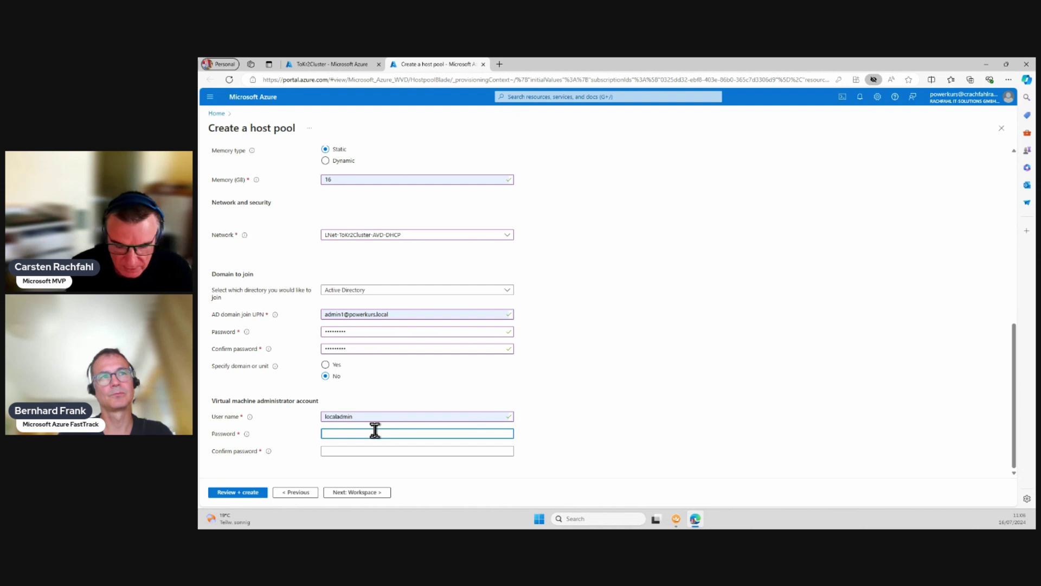
text(•••••••••)
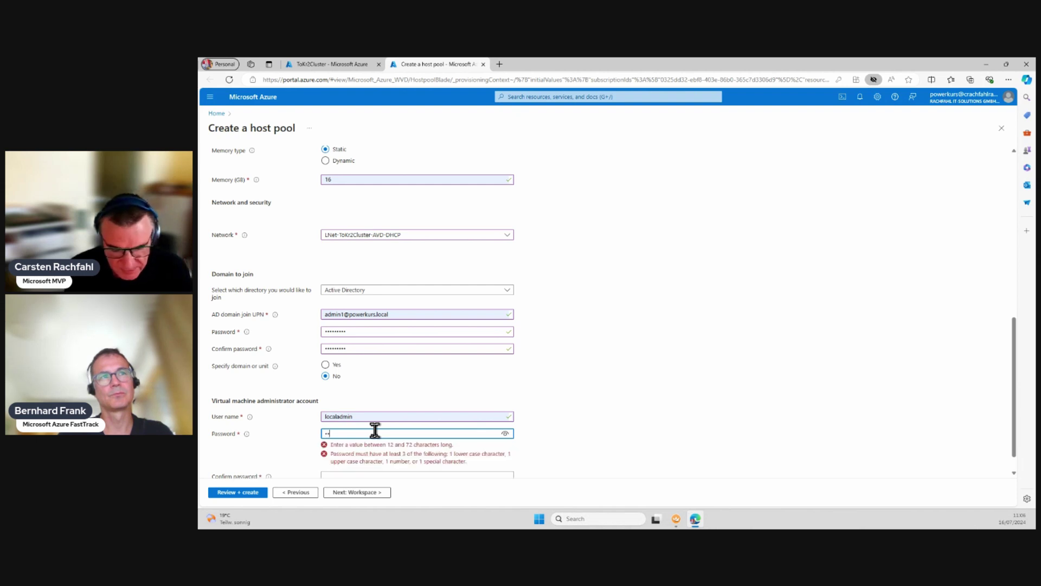
text(•••)
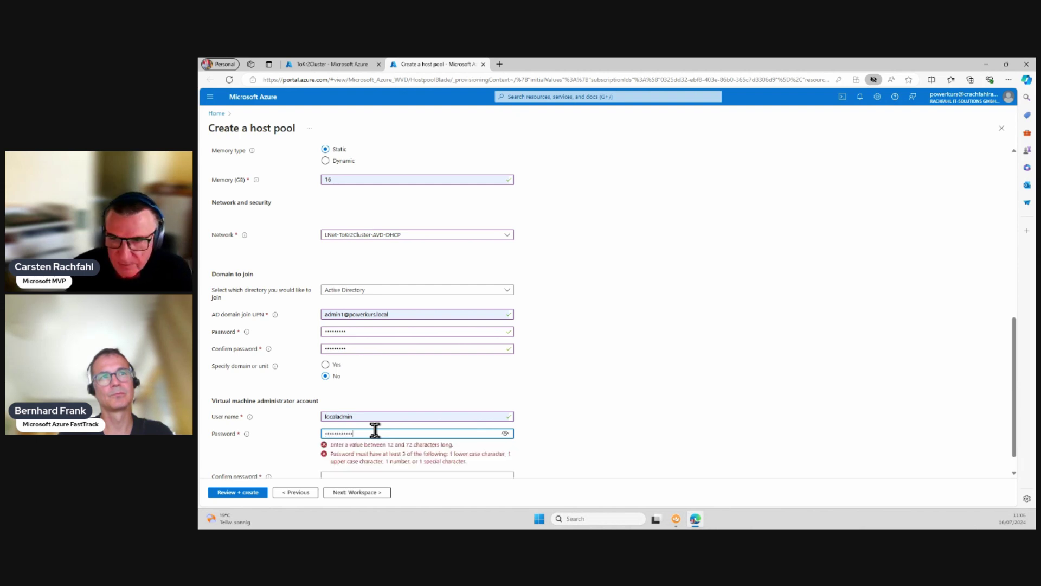
key(Tab)
text(•)
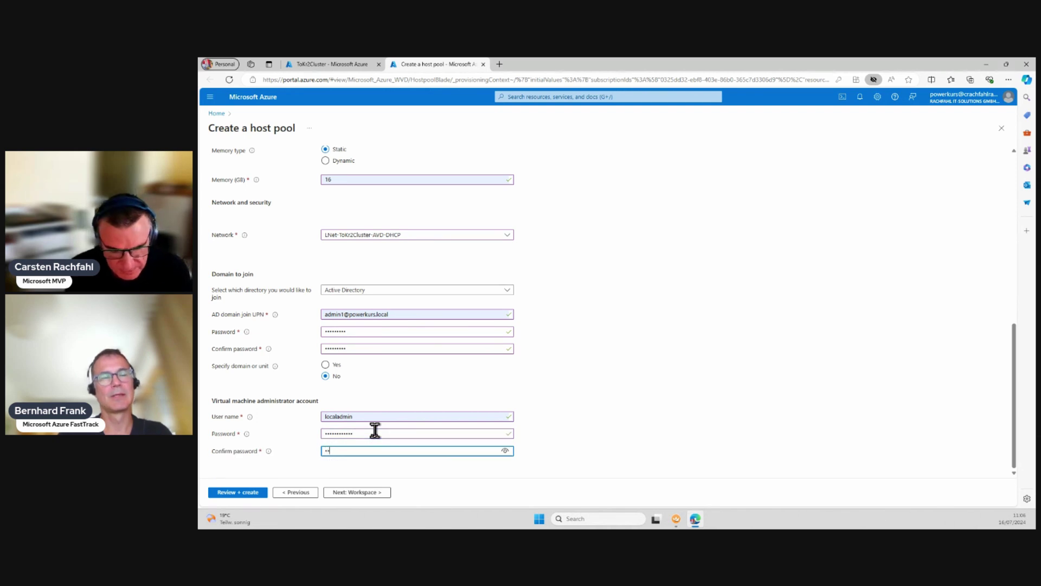
text(•••••••••)
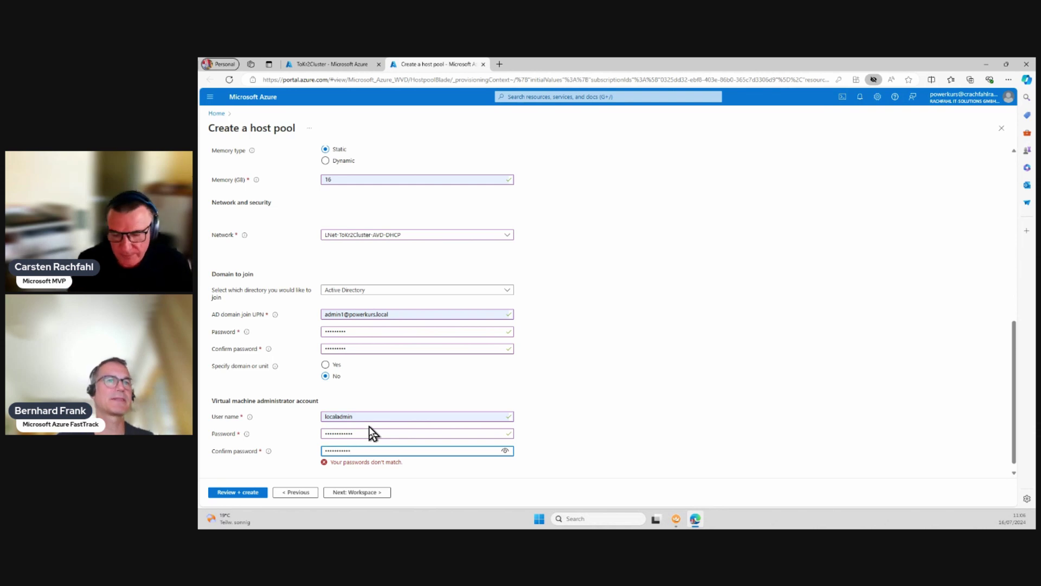
key(BackSpace)
key(BackSpace)
key(BackSpace)
key(BackSpace)
key(BackSpace)
key(BackSpace)
key(BackSpace)
key(BackSpace)
key(BackSpace)
key(BackSpace)
key(BackSpace)
text(•)
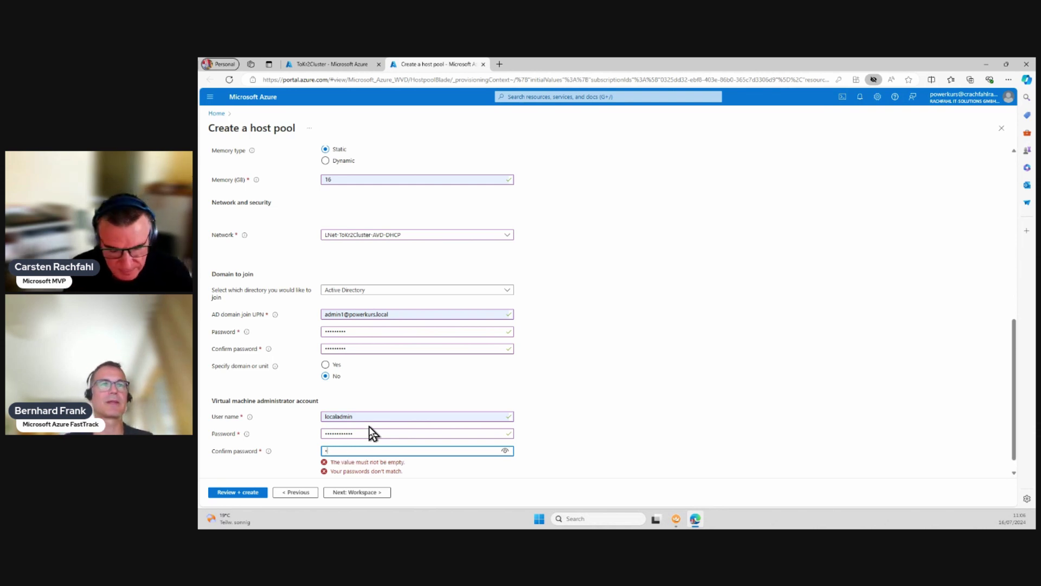
text(•••••••••)
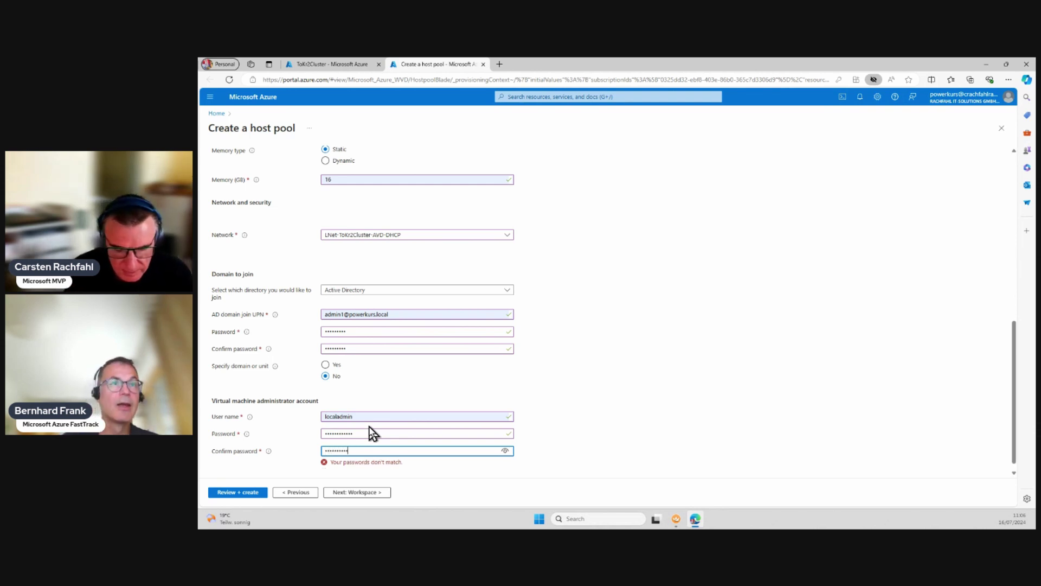
text(•••)
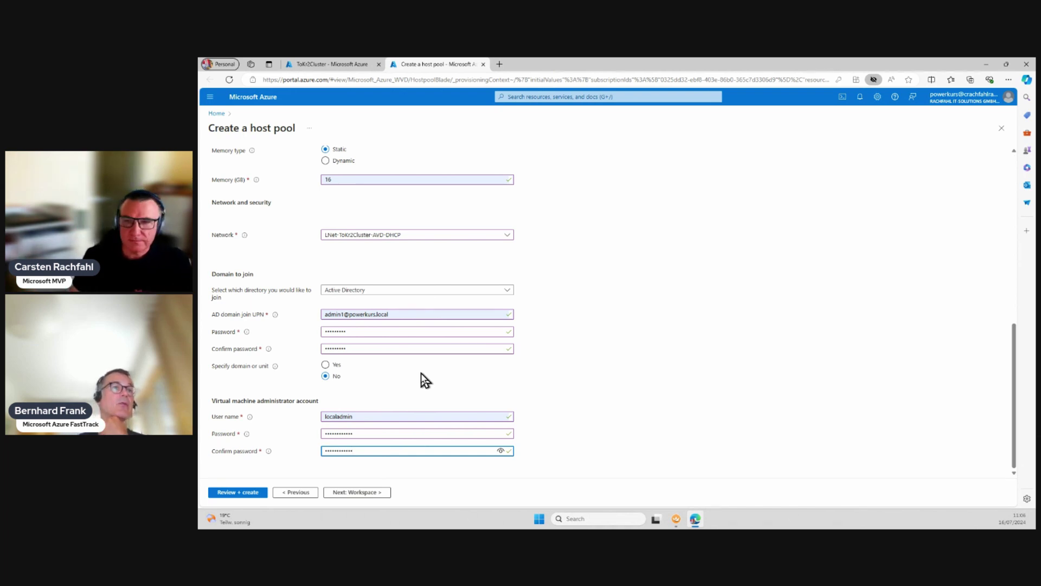
Step: Set the join domain to powerkurs.local with OU path OU=AVDHosts,OU=HCI,DC=powerkurs,DC=local
click(326, 365)
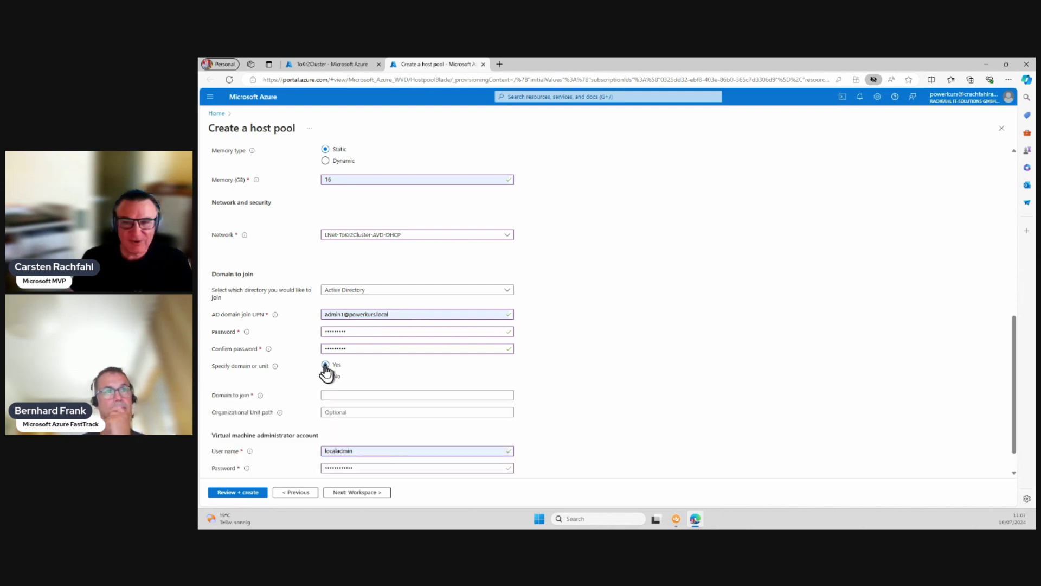
click(406, 393)
text(powerkur)
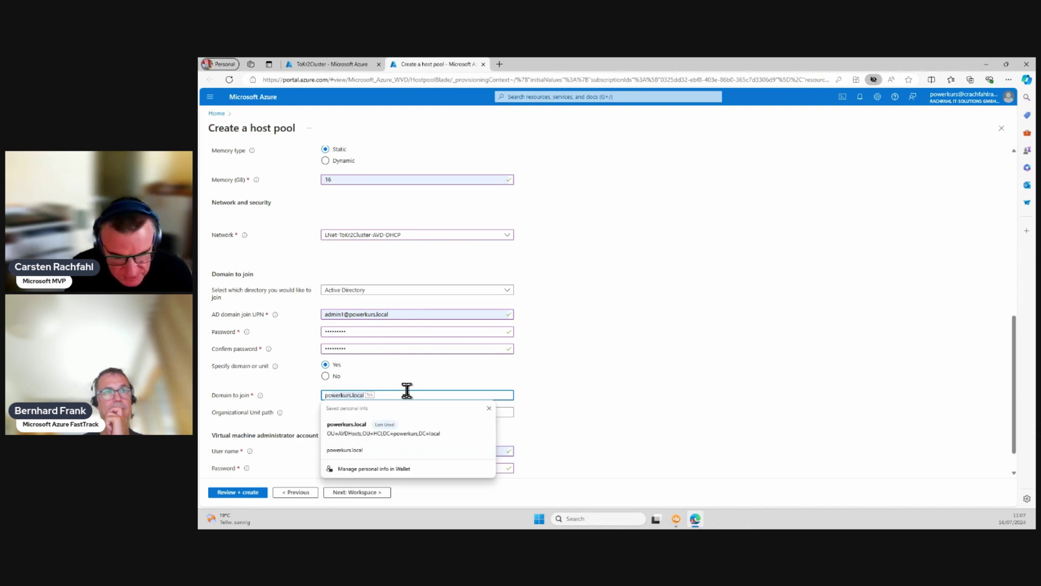
text(s.local)
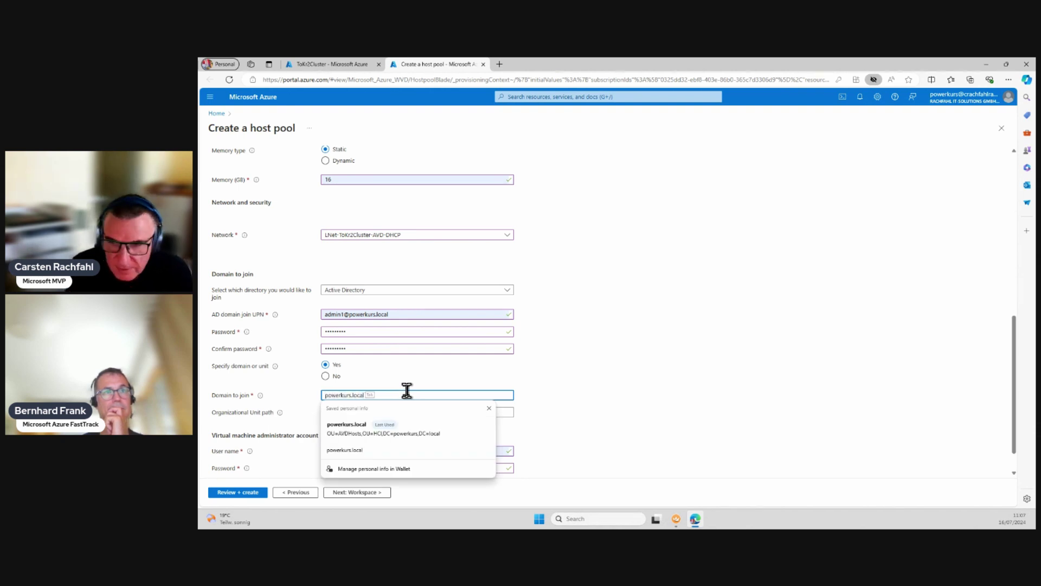
key(Tab)
key(shift+Tab)
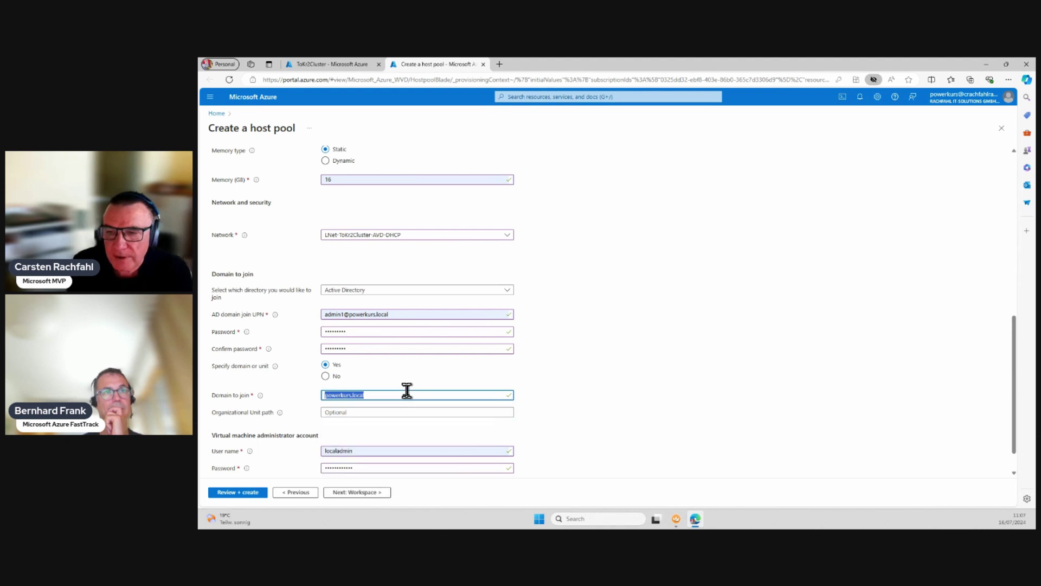
click(408, 390)
key(Tab)
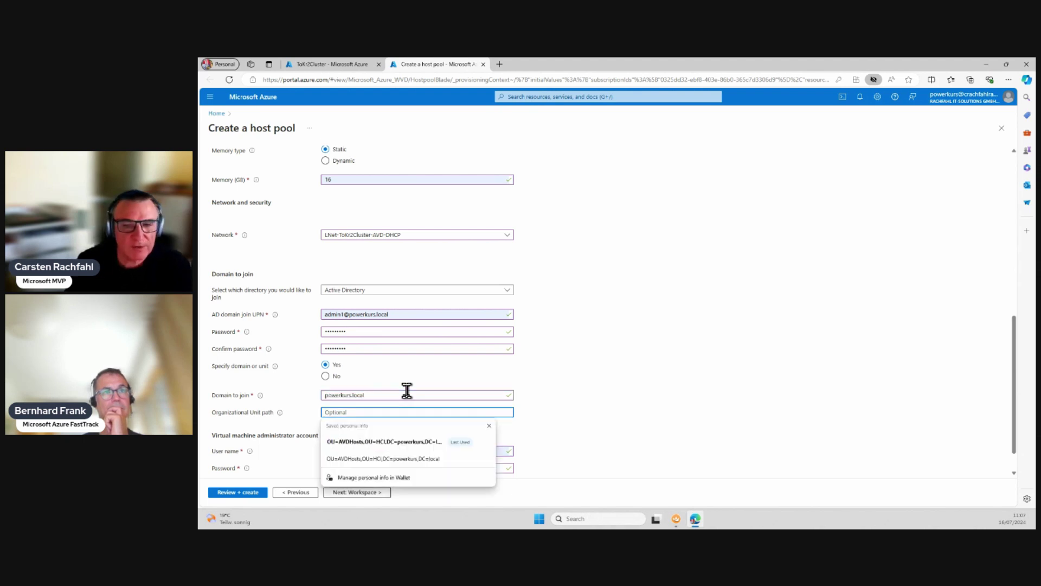
click(388, 444)
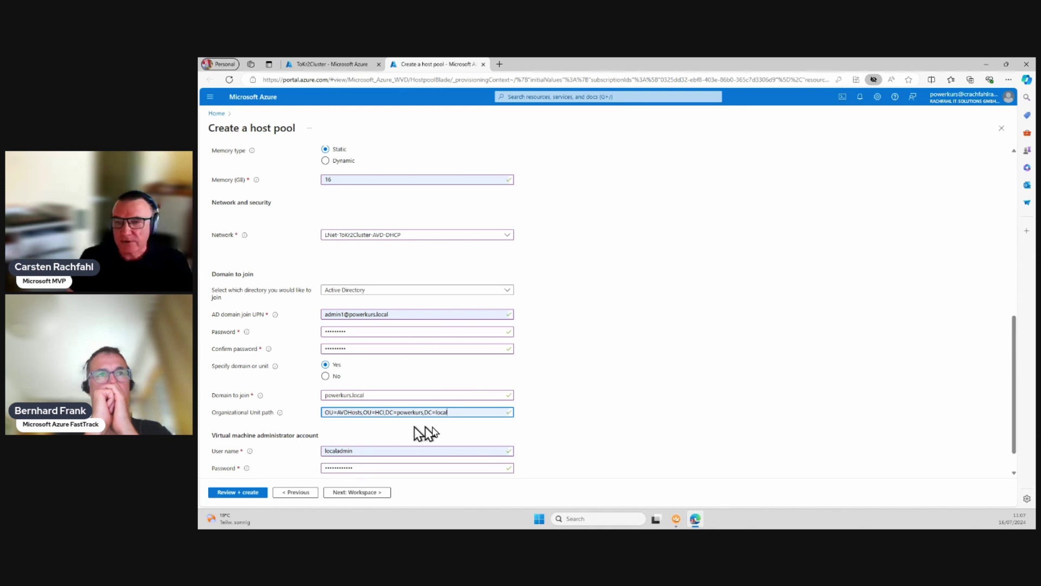
scroll(439, 418, down, 2)
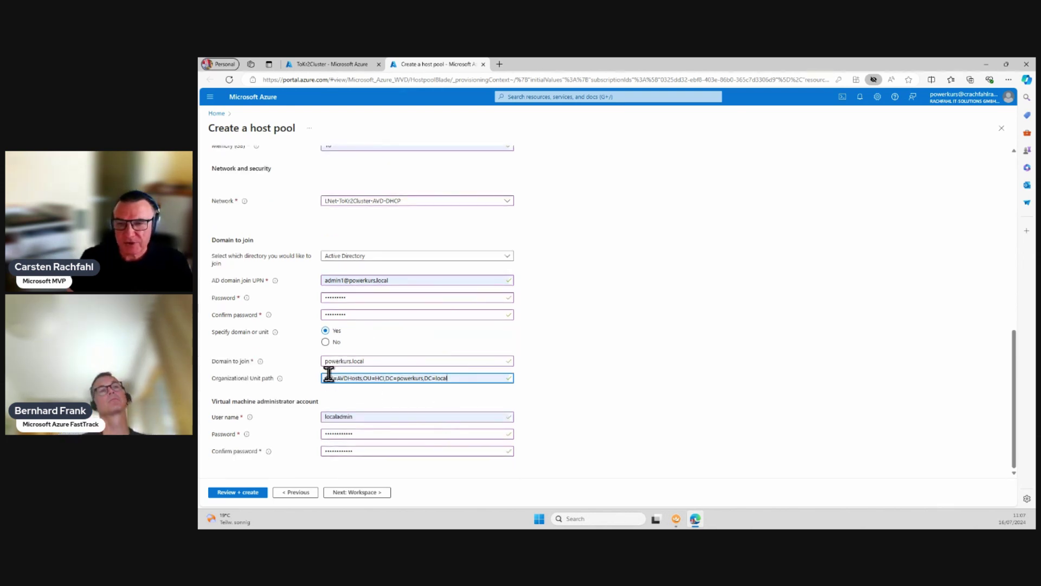
Step: Go to the Workspace tab and set Register desktop app group to Yes
click(358, 493)
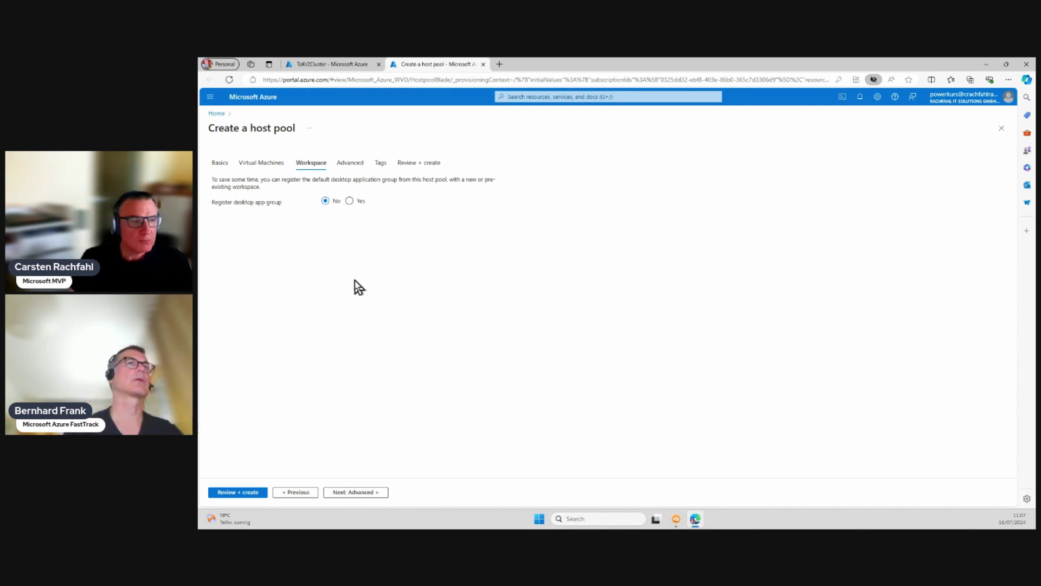
click(350, 202)
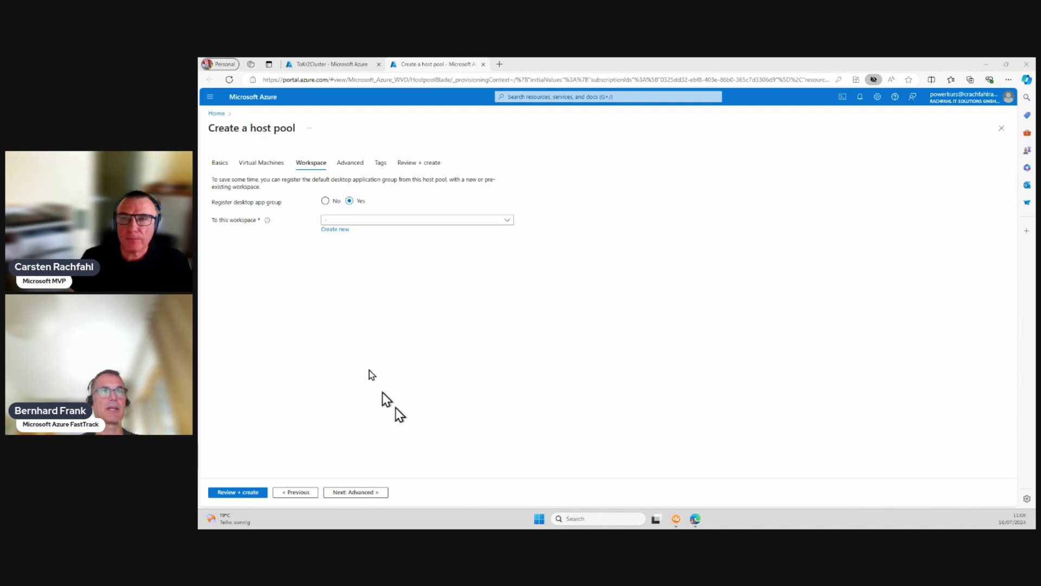
Step: Create a new workspace named WS-hlb-ToKr2Cluster-SiteB-1 from the saved autofill entry
click(348, 233)
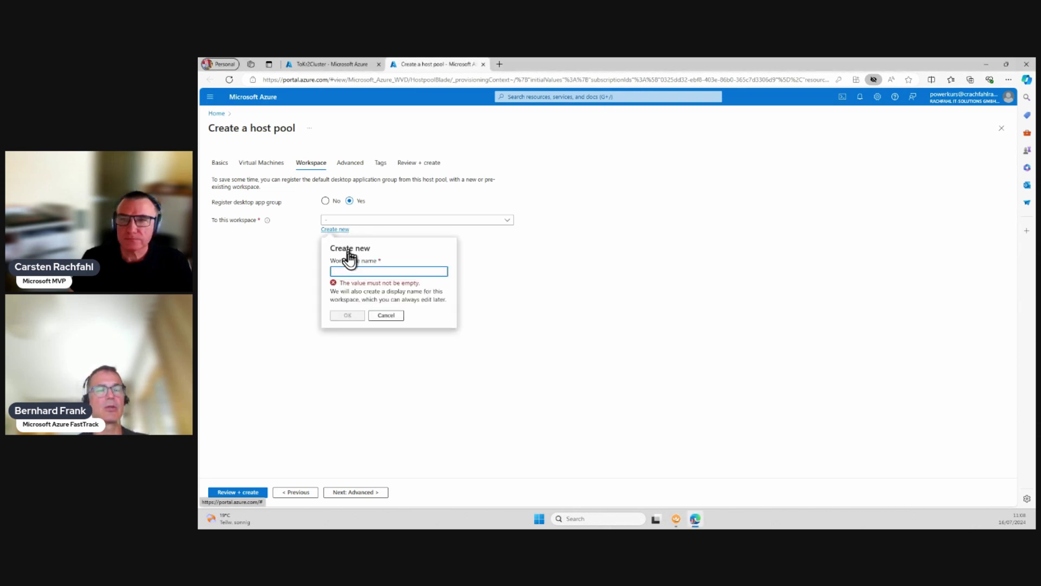
click(350, 269)
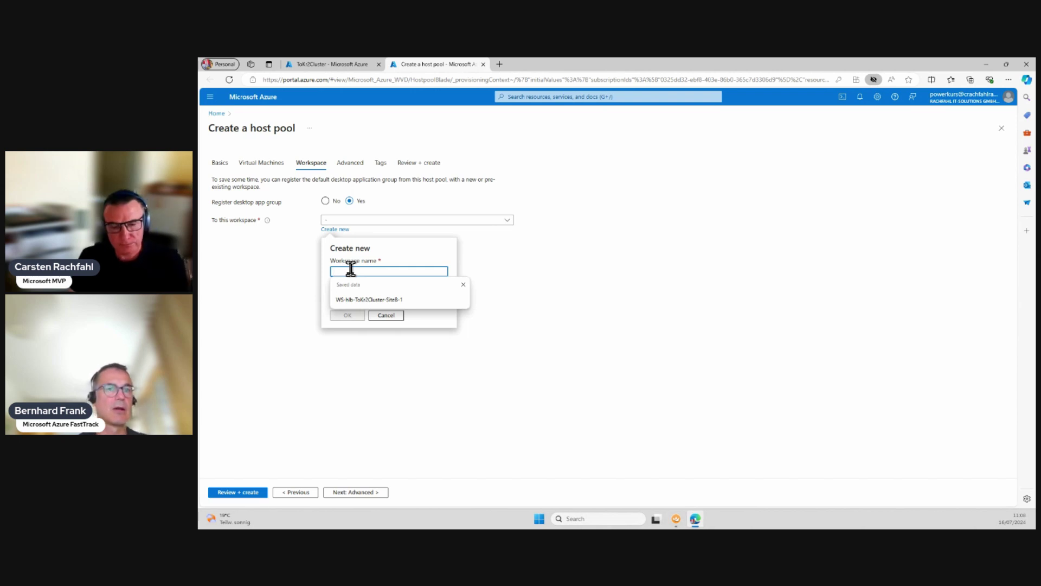
click(368, 300)
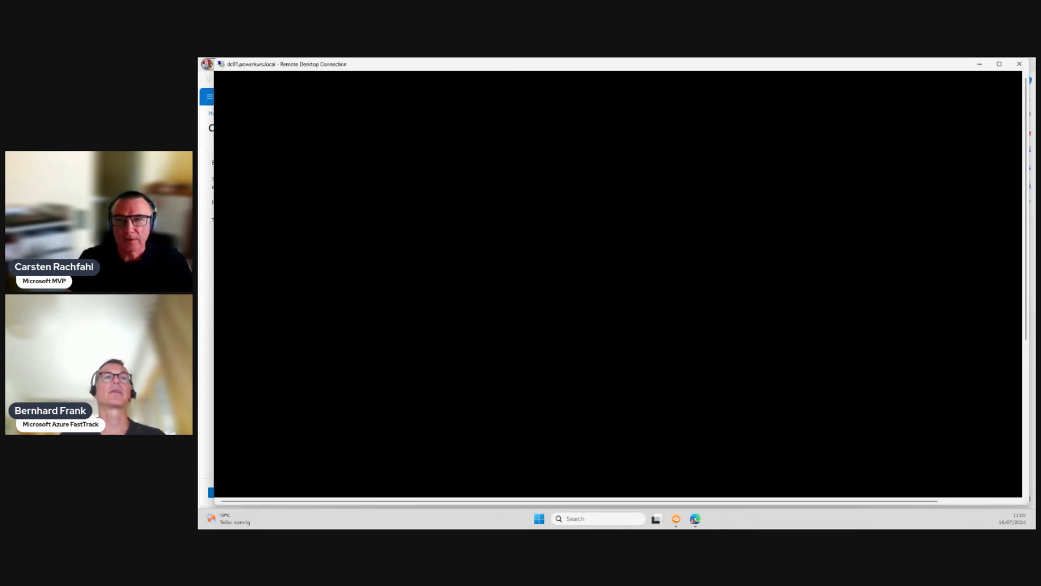
drag(426, 68, 198, 122)
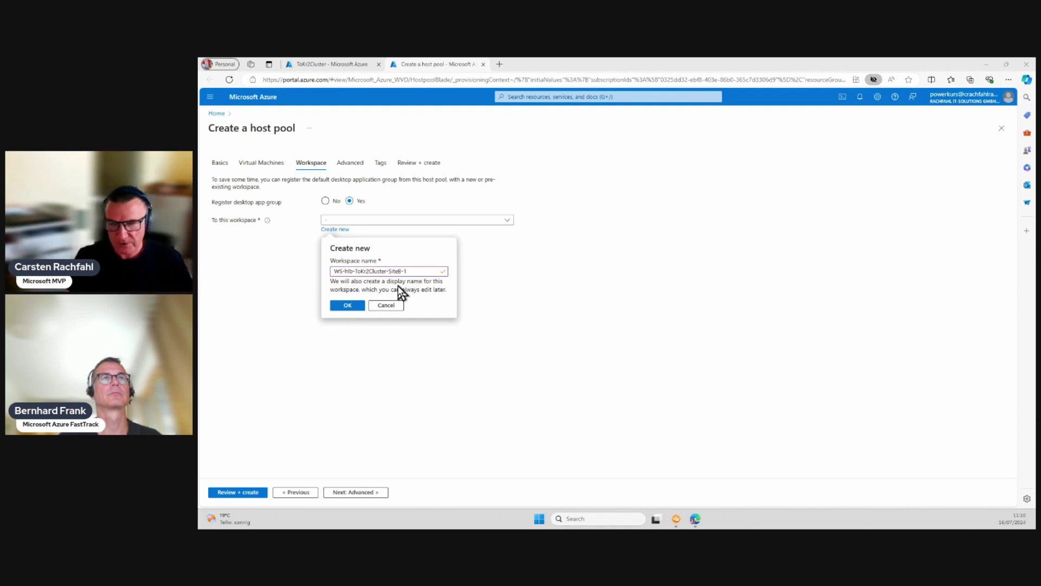
Step: Confirm workspace WS-hlb-ToKr2Cluster-SiteB-1 and continue to the Advanced step
click(350, 308)
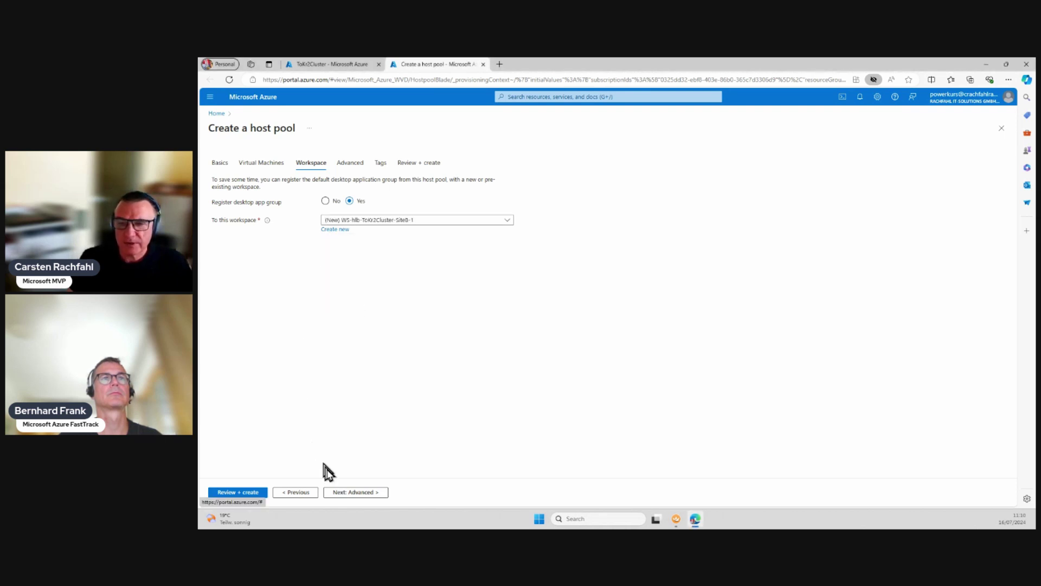
click(350, 492)
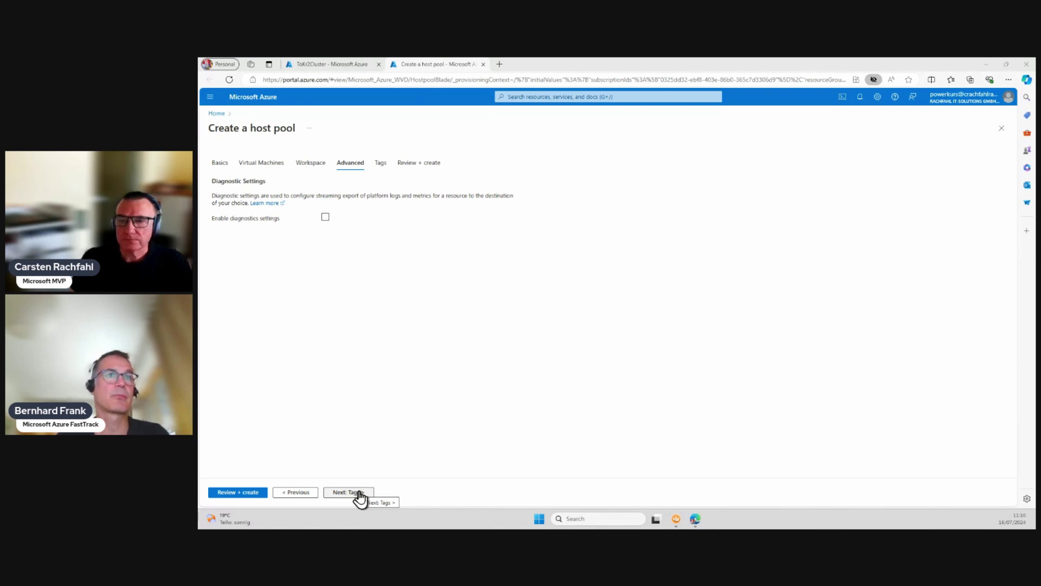
Step: Keep diagnostics disabled and continue to the Tags step
click(360, 493)
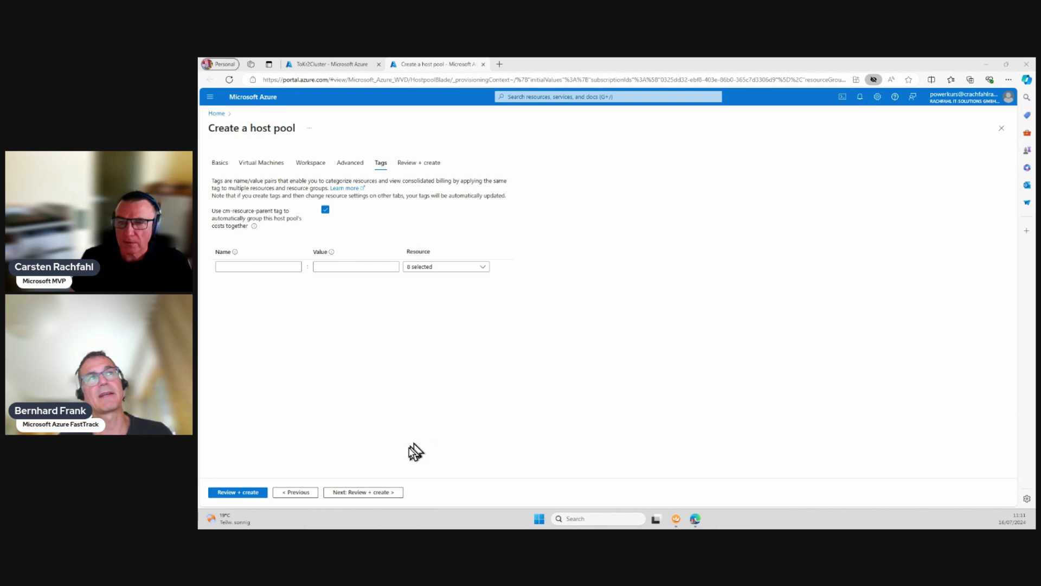
Step: Review the validated VM, domain-join, workspace and tag summary, then deploy the host pool to RG-ToKr2Cluster
click(371, 492)
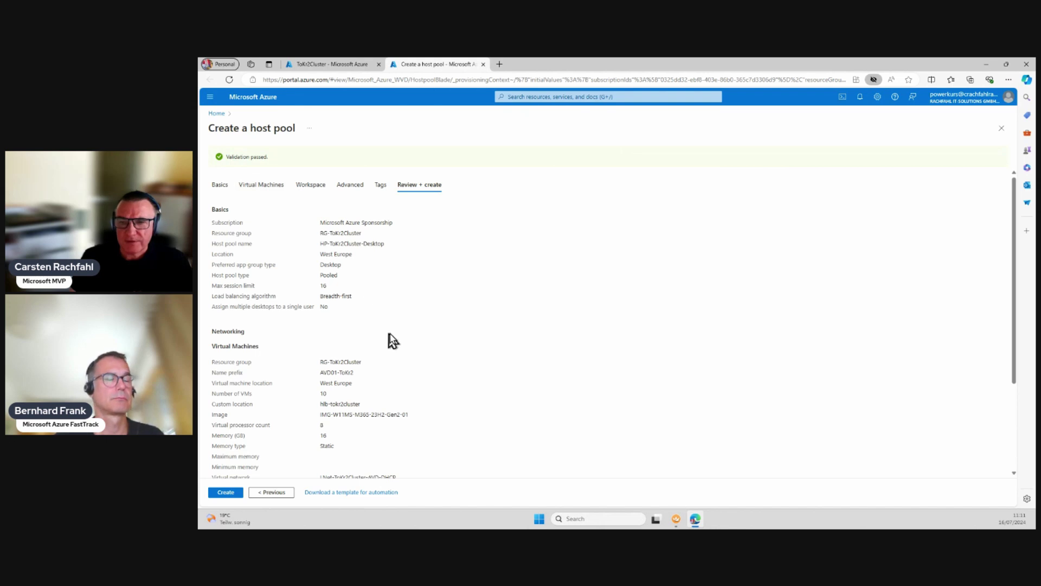
scroll(391, 335, down, 3)
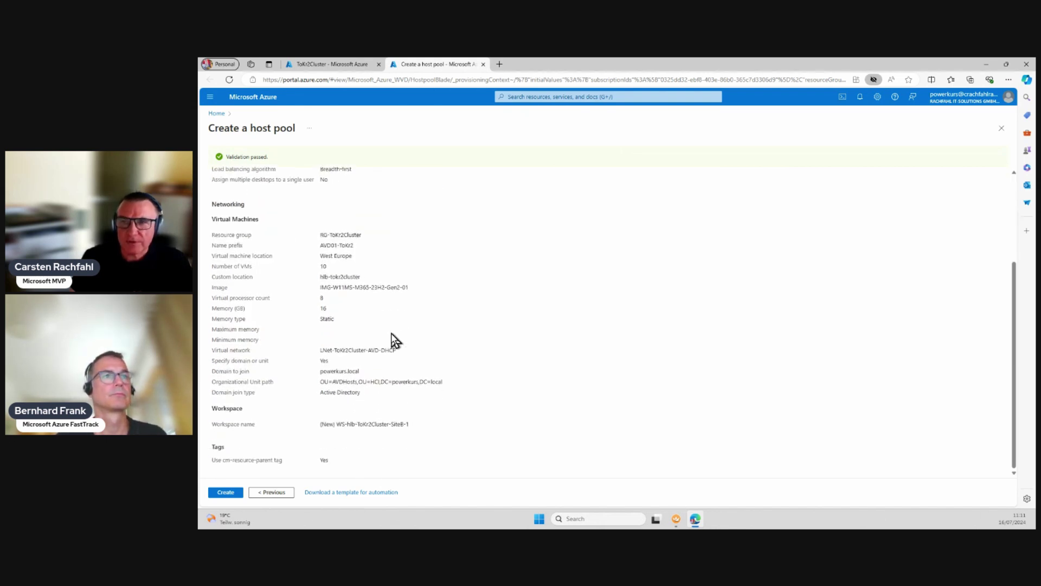
scroll(380, 293, up, 3)
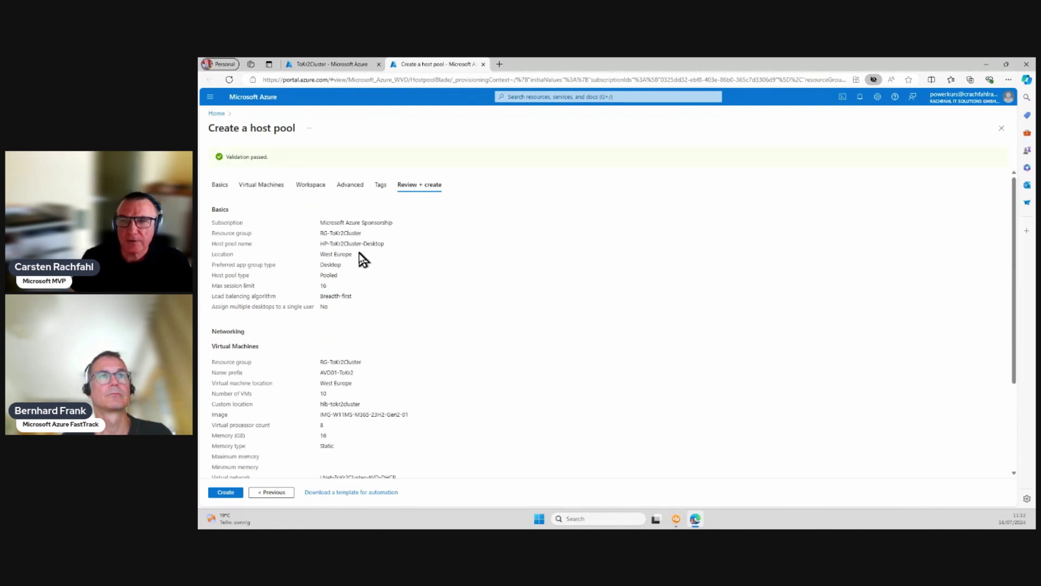
scroll(362, 260, down, 1)
scroll(369, 386, down, 1)
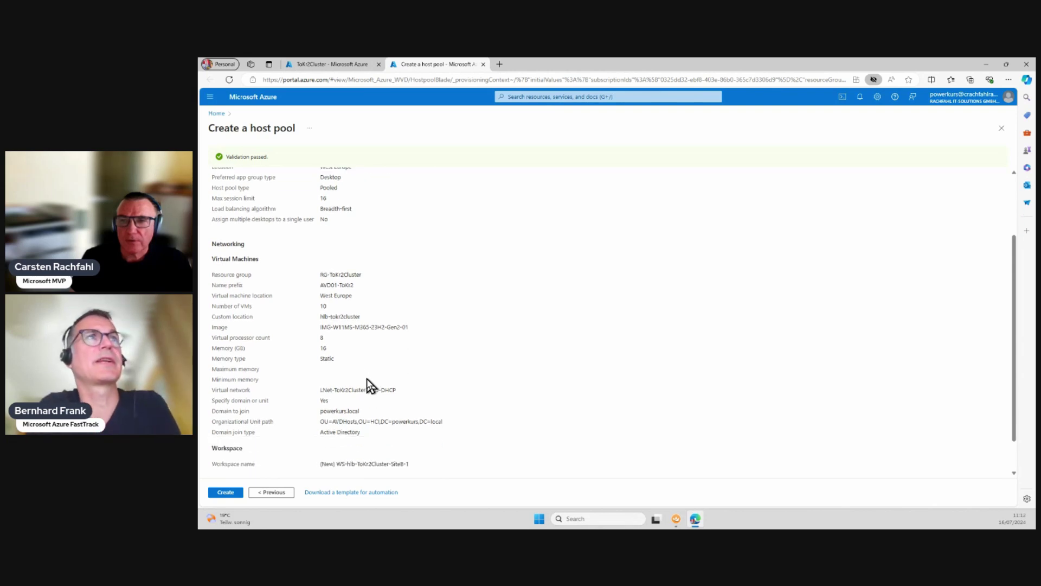
scroll(369, 387, down, 1)
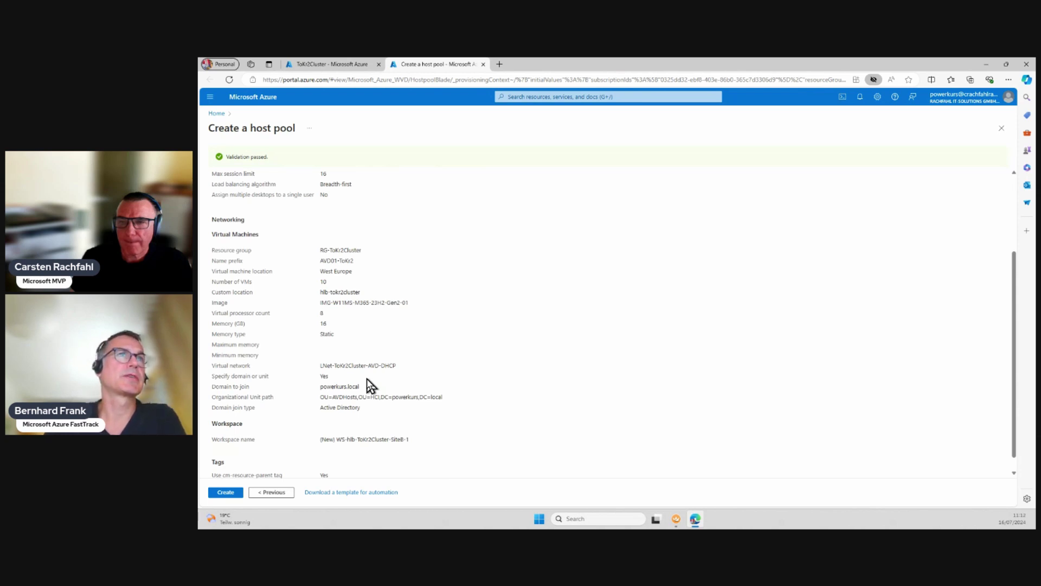
scroll(371, 387, down, 1)
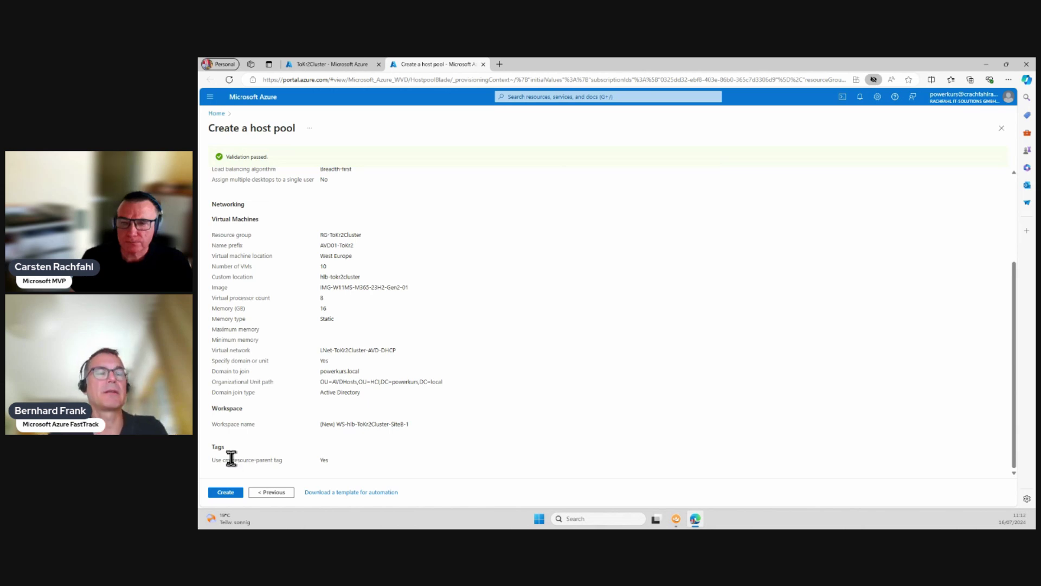
click(225, 493)
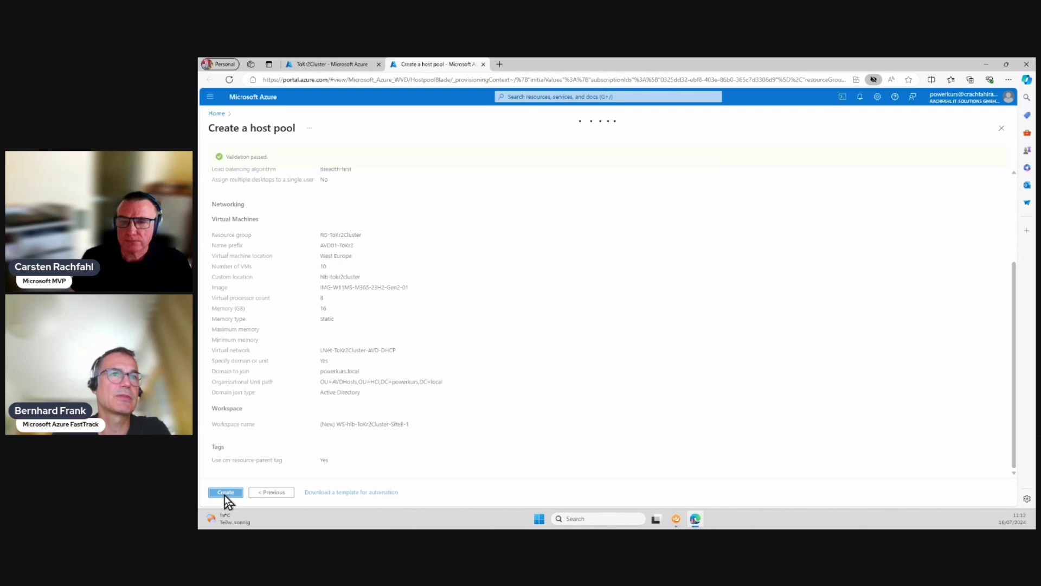
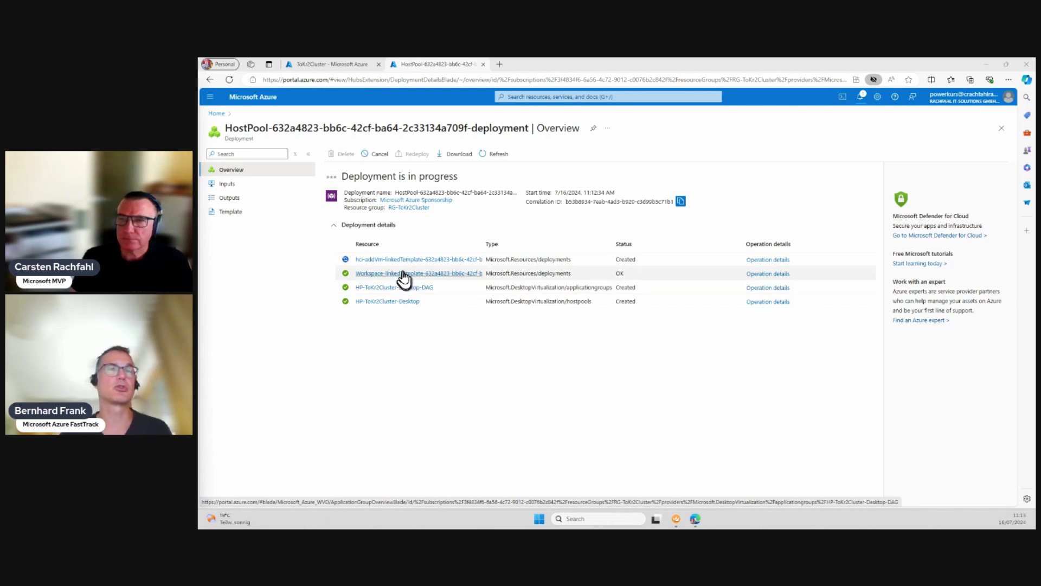
Step: Open the hci-addVm-linkedTemplate deployment and widen its Type column to follow AVD01-ToKr2 VM and NIC creation
click(403, 261)
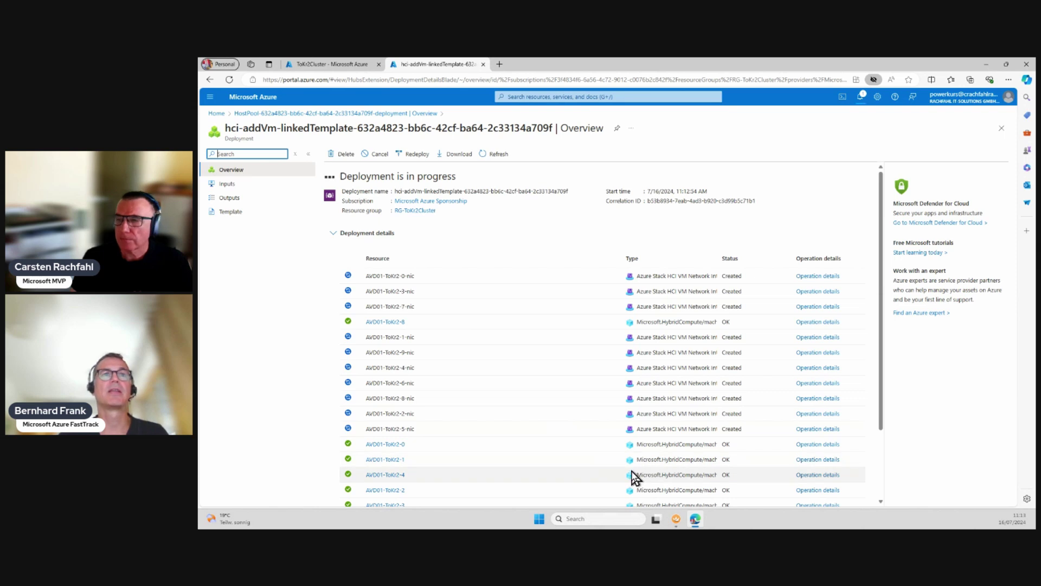
scroll(633, 477, down, 1)
scroll(633, 477, down, 2)
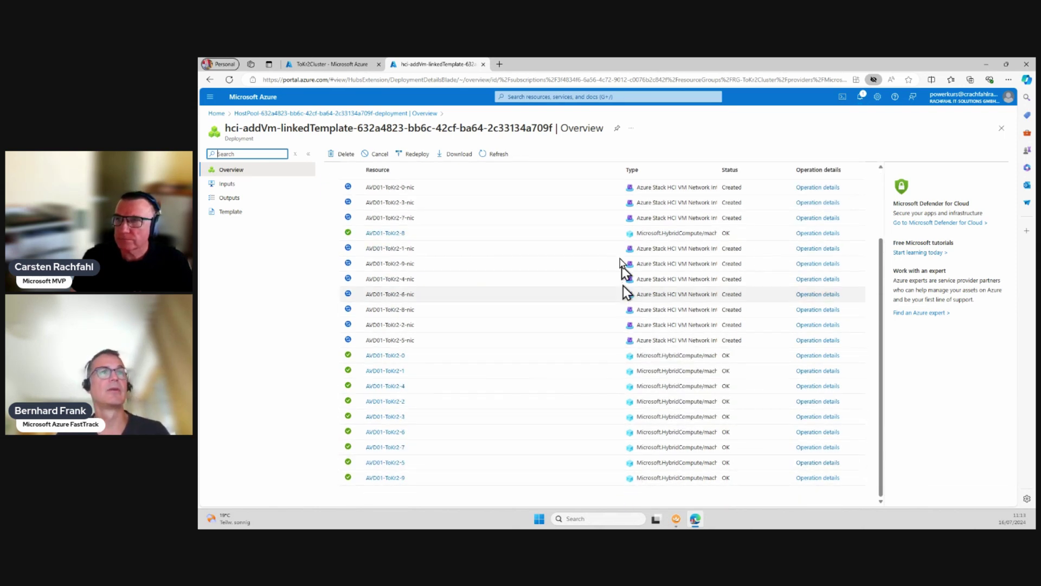
drag(622, 166, 546, 172)
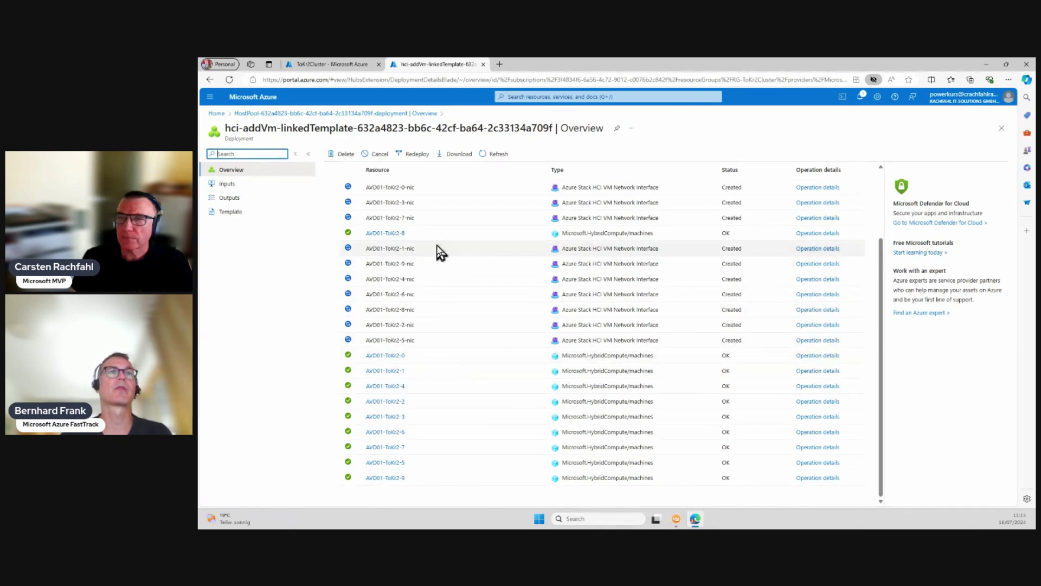
scroll(423, 251, up, 1)
scroll(434, 255, up, 1)
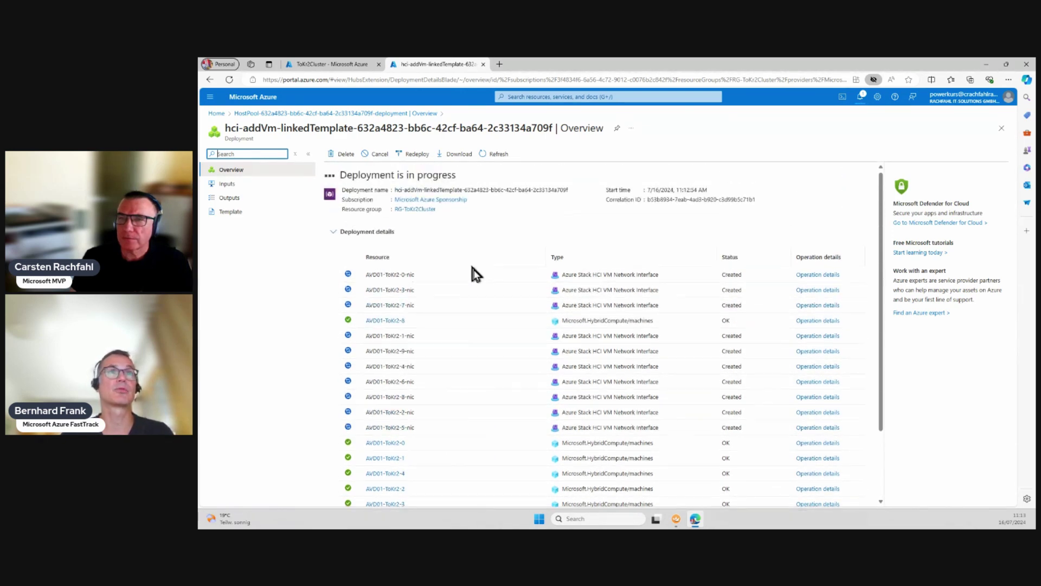
scroll(472, 372, down, 1)
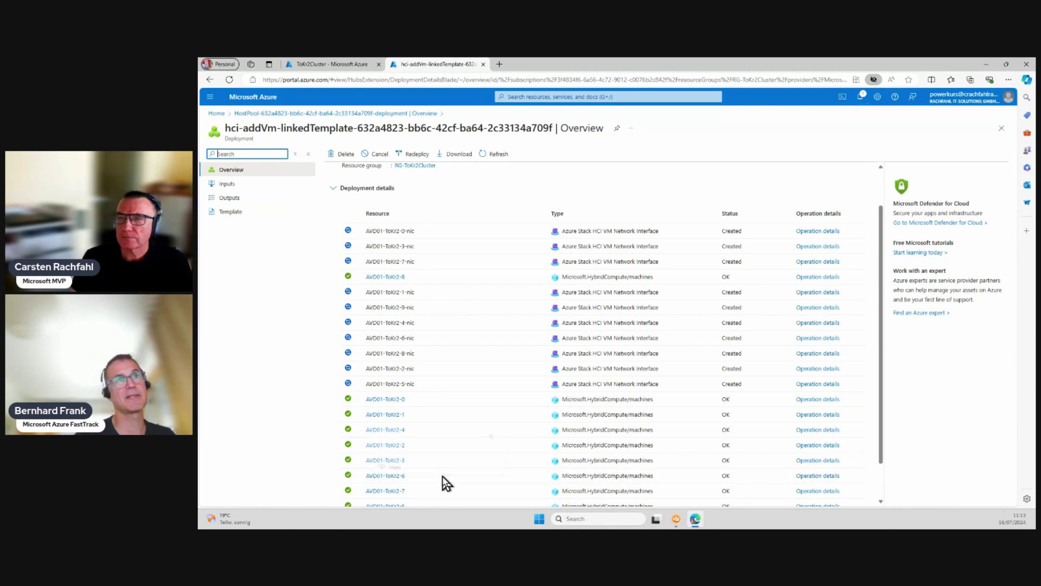
mouse_move(443, 481)
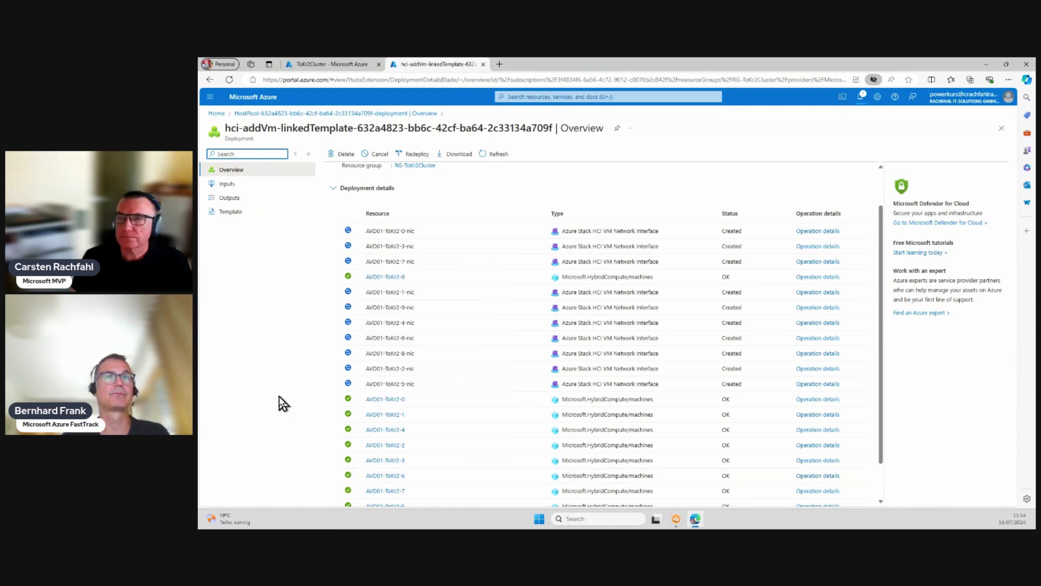
mouse_move(394, 279)
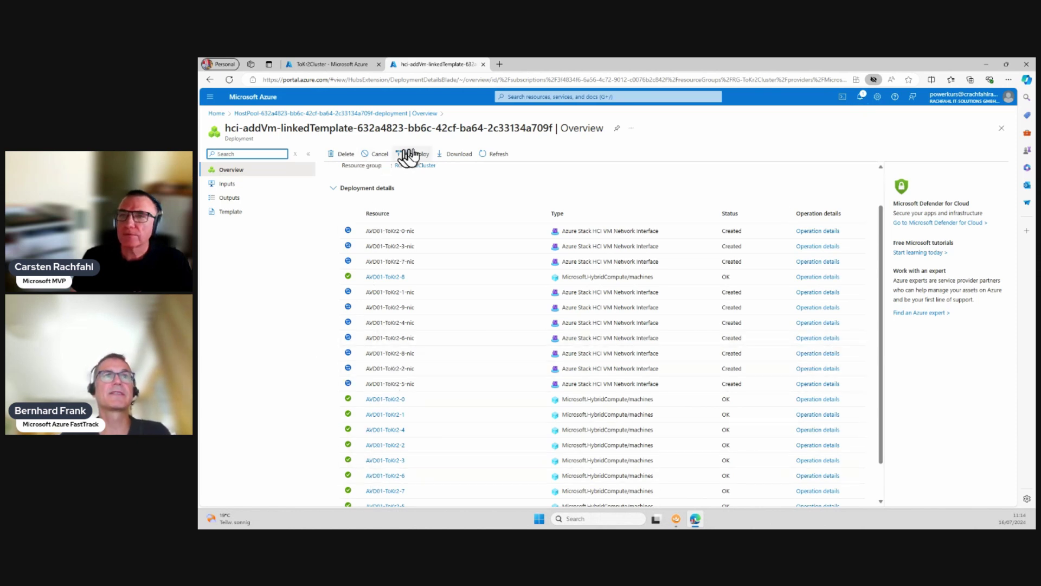
Step: Refresh the hci-addVm deployment until the NICs show OK and eight VM instances appear as Created
click(488, 155)
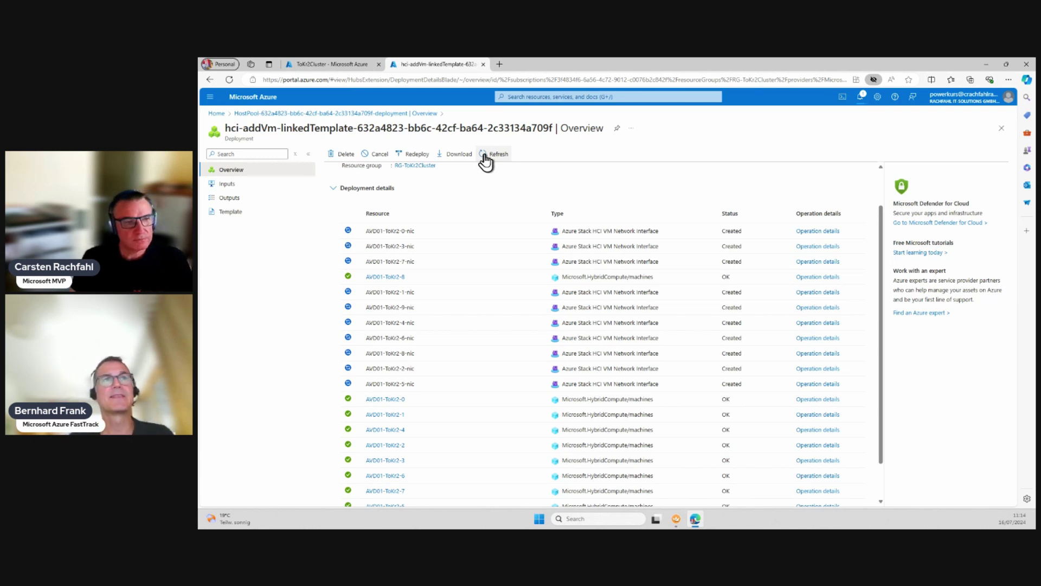
click(487, 158)
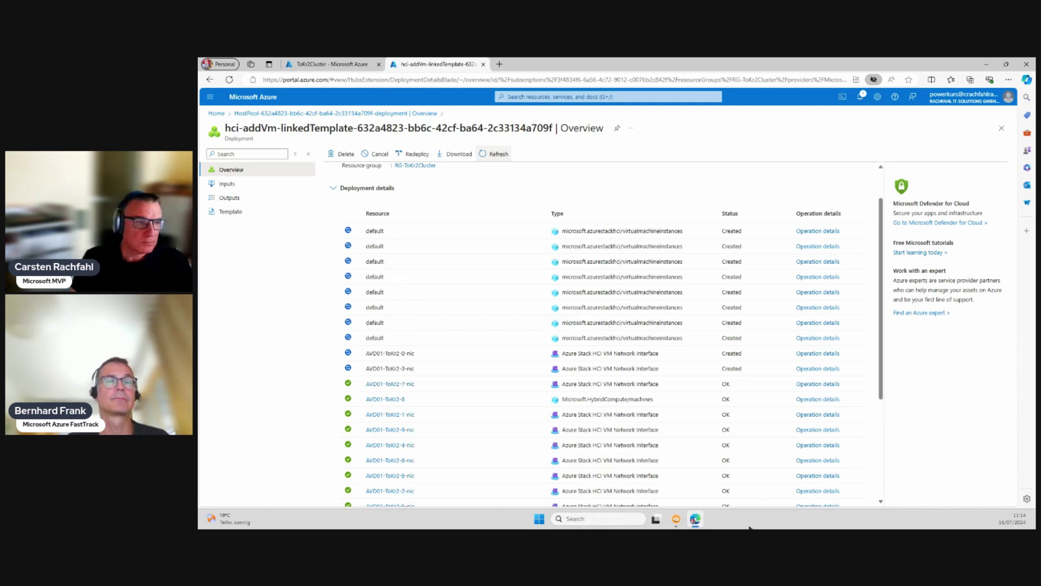
Step: List the ToKr2Cluster roles in Failover Cluster Manager, showing AVD01-ToKr2-0 through -9 running, and select AVD01-ToKr2-0
click(676, 521)
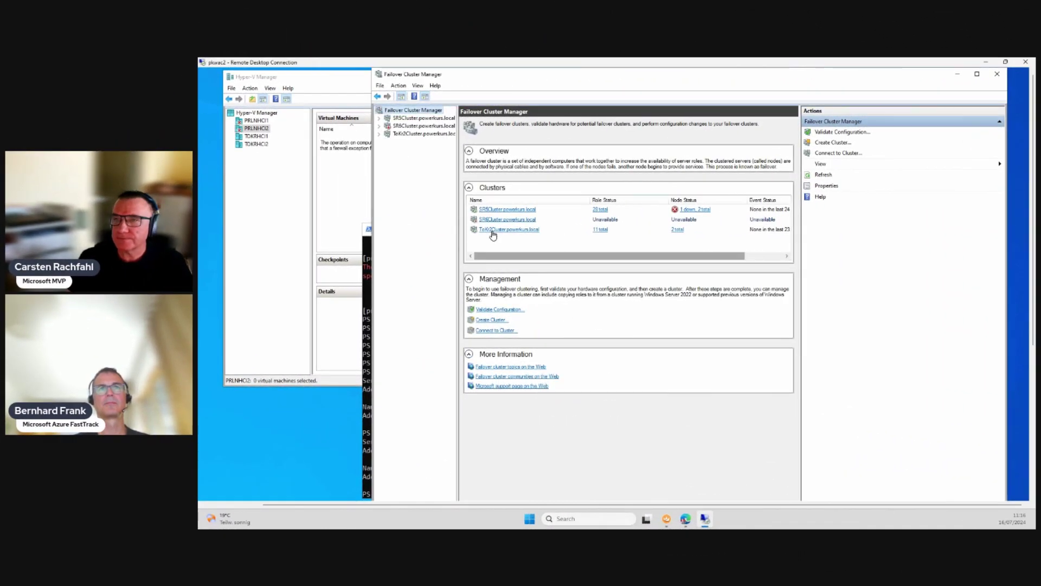
click(492, 230)
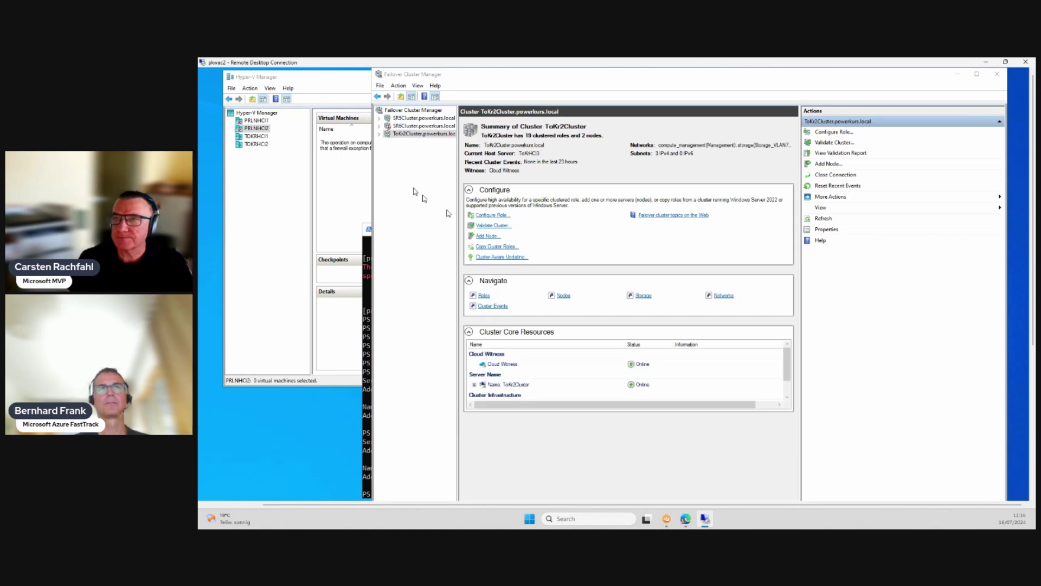
drag(368, 228, 199, 220)
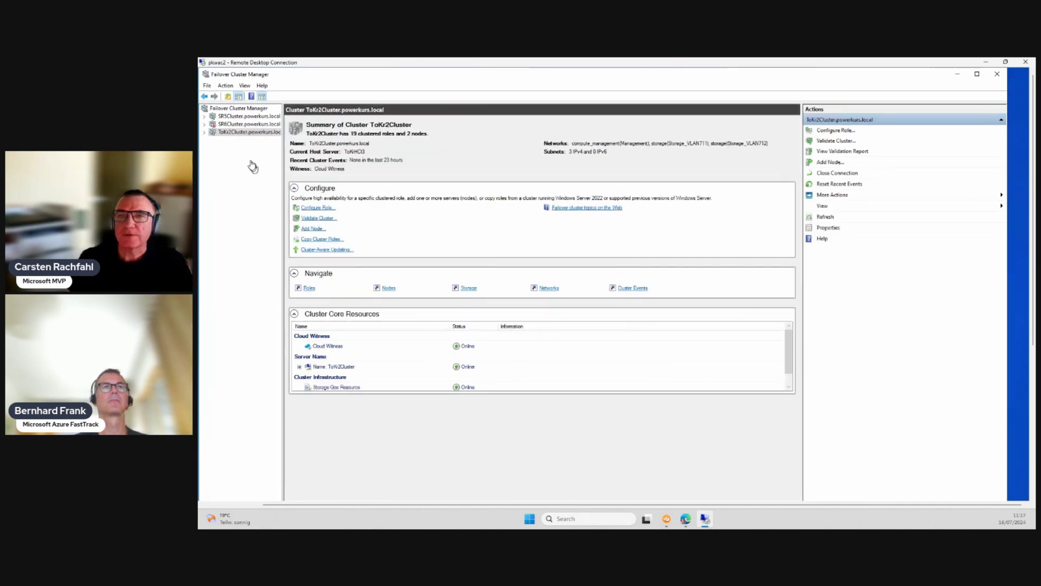
click(205, 132)
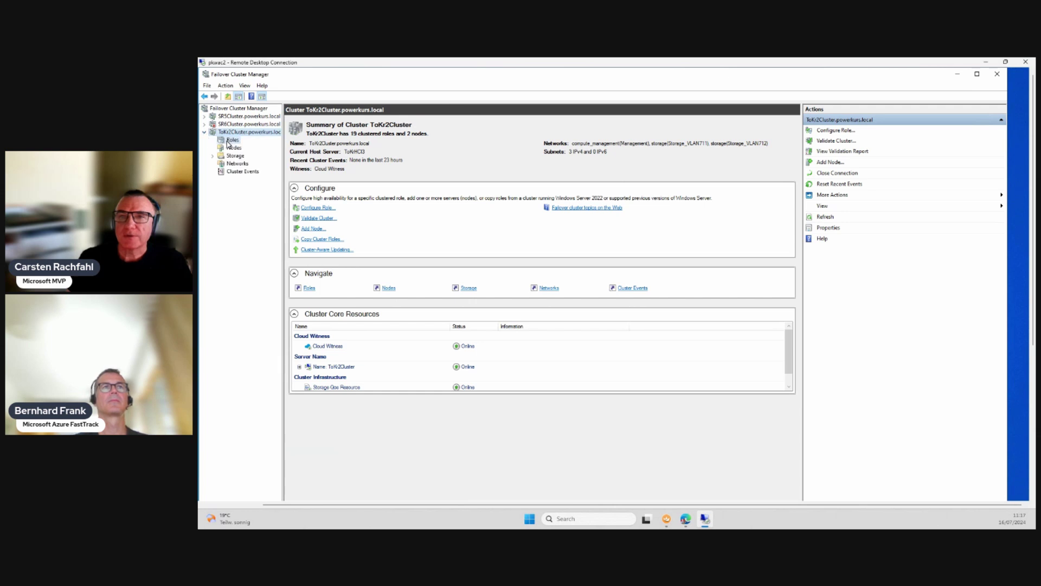
click(229, 142)
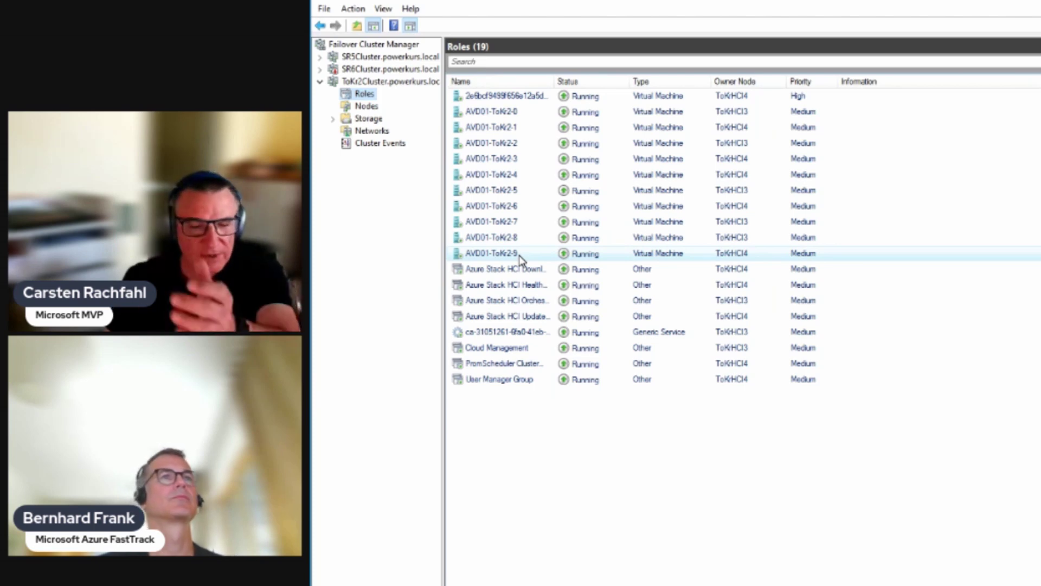
click(506, 114)
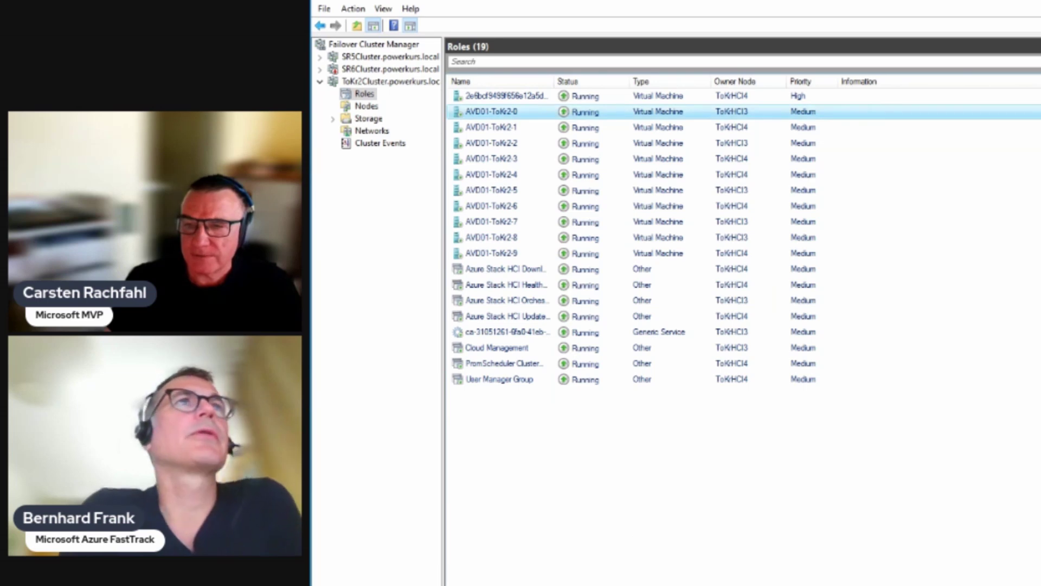
drag(651, 401, 650, 400)
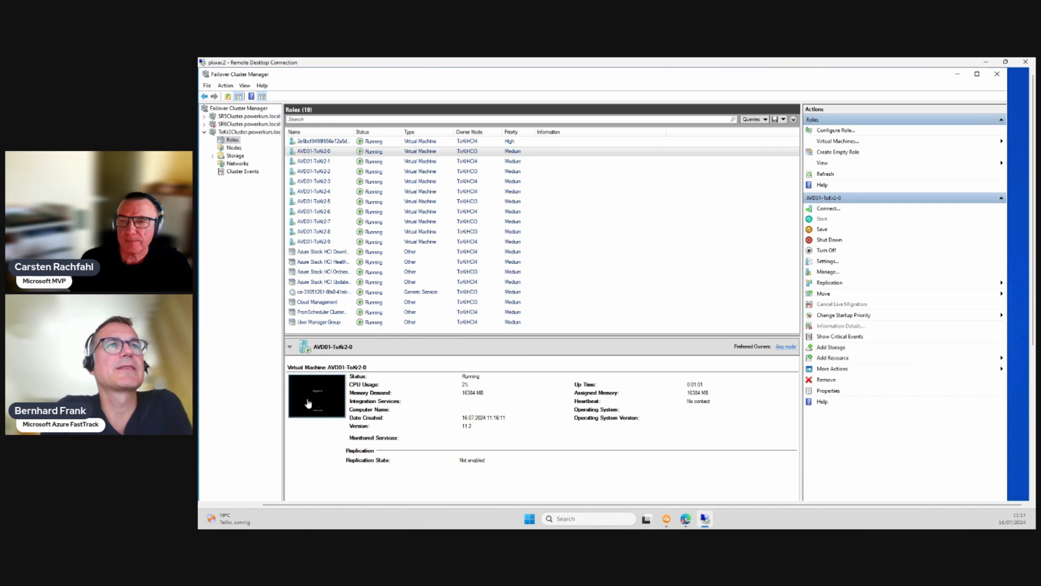
Step: Connect to the AVD01-ToKr2-0 console in Virtual Machine Connection, then return to the Azure deployment overview
double_click(425, 473)
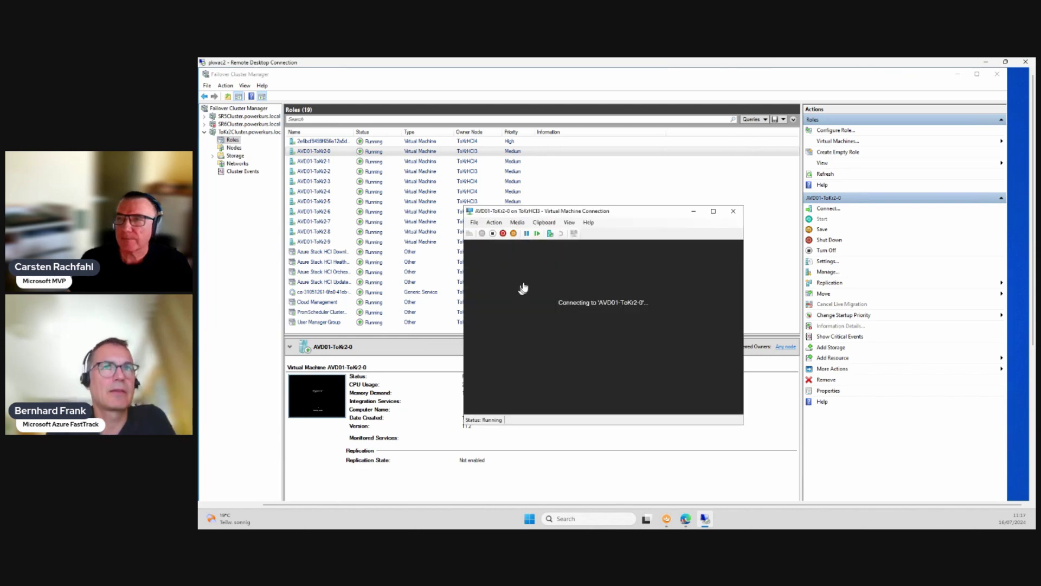
drag(570, 211, 643, 108)
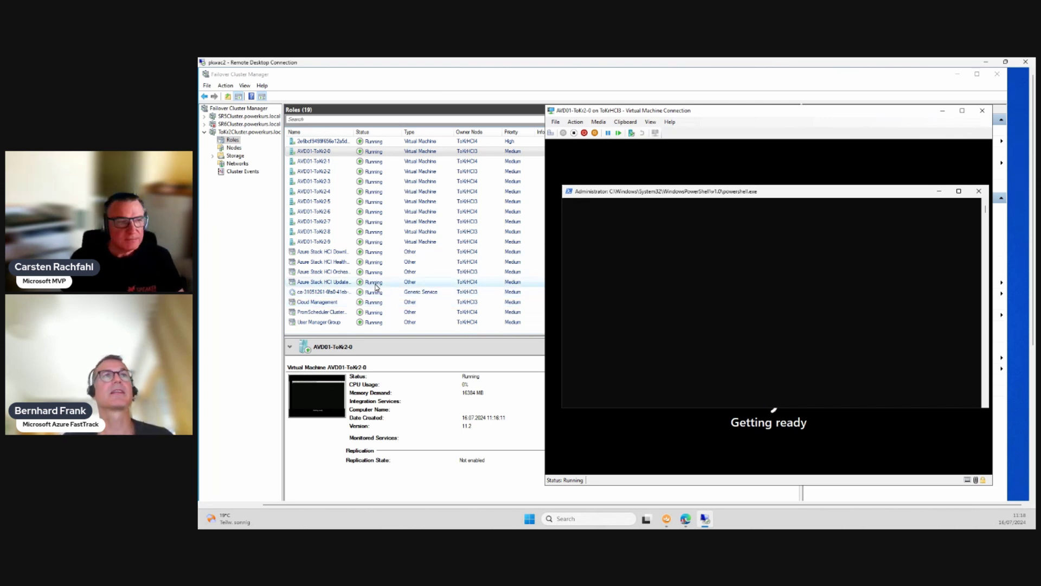
click(686, 519)
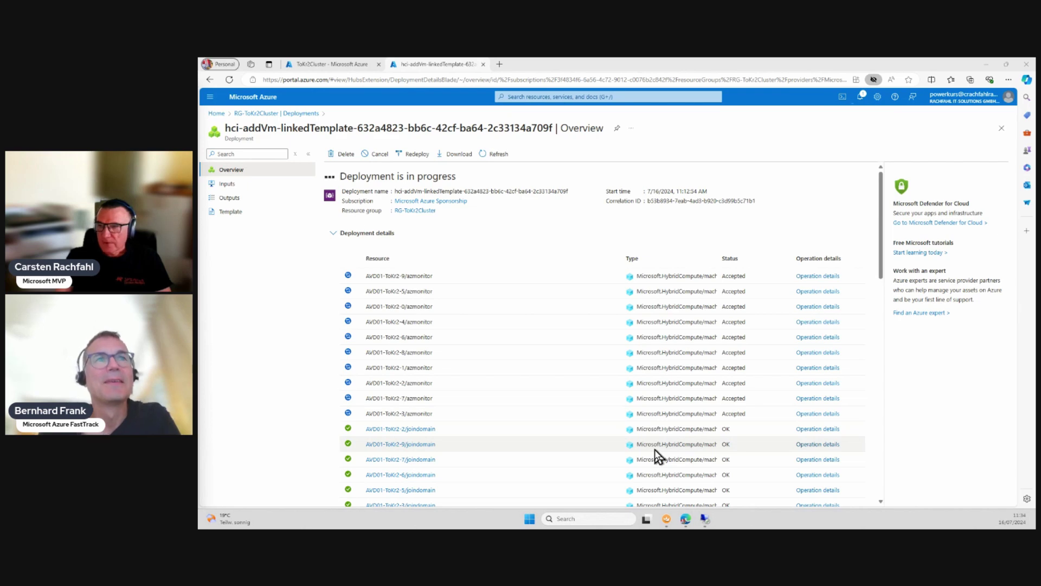
Step: Follow the hci-addVm-linkedTemplate deployment for RG-ToKr2Cluster until it reports 'Your deployment is complete'
scroll(655, 450, down, 1)
scroll(654, 450, down, 2)
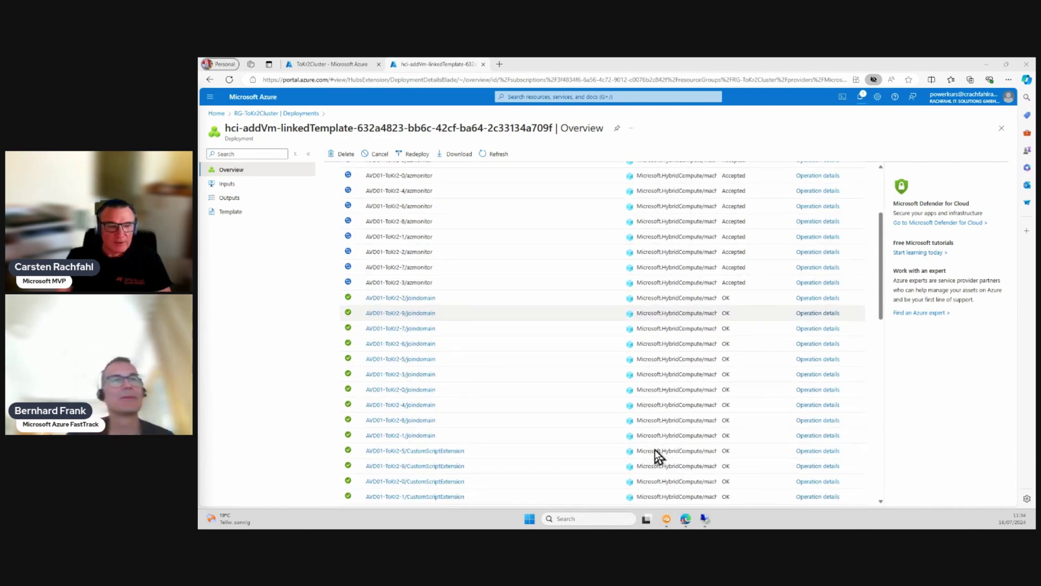
scroll(656, 455, up, 1)
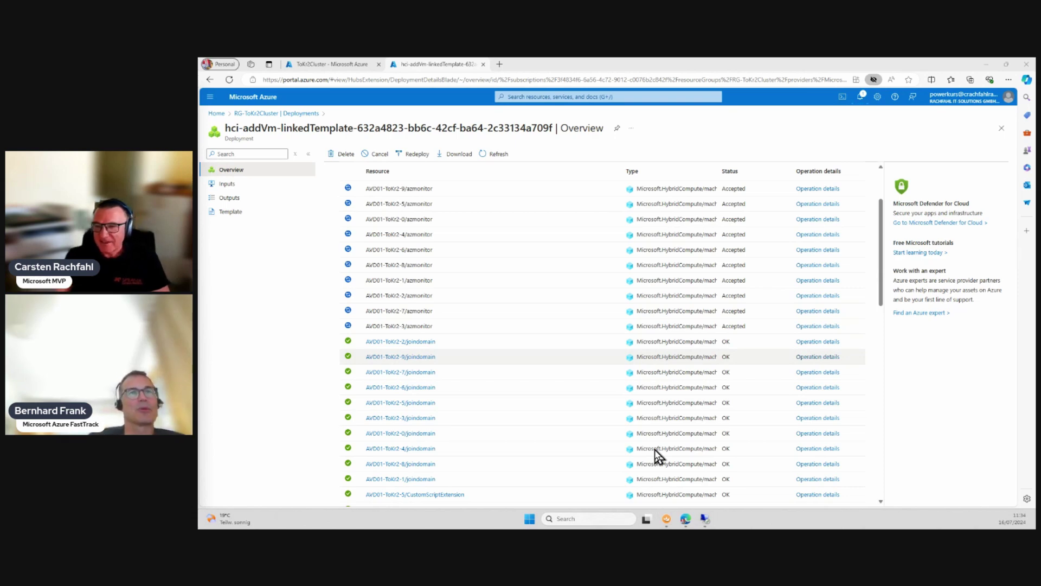
scroll(657, 455, down, 5)
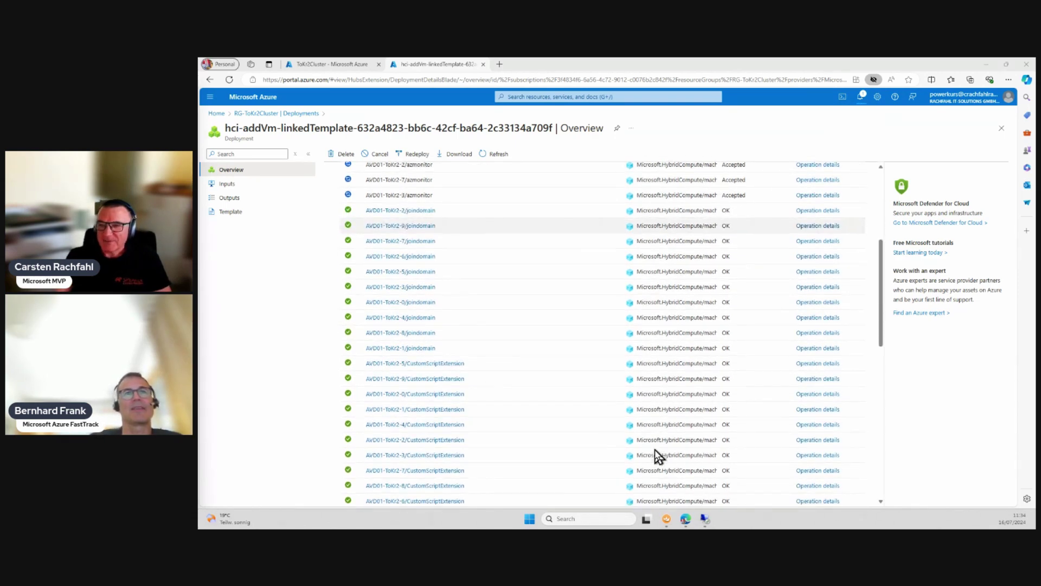
scroll(657, 455, down, 3)
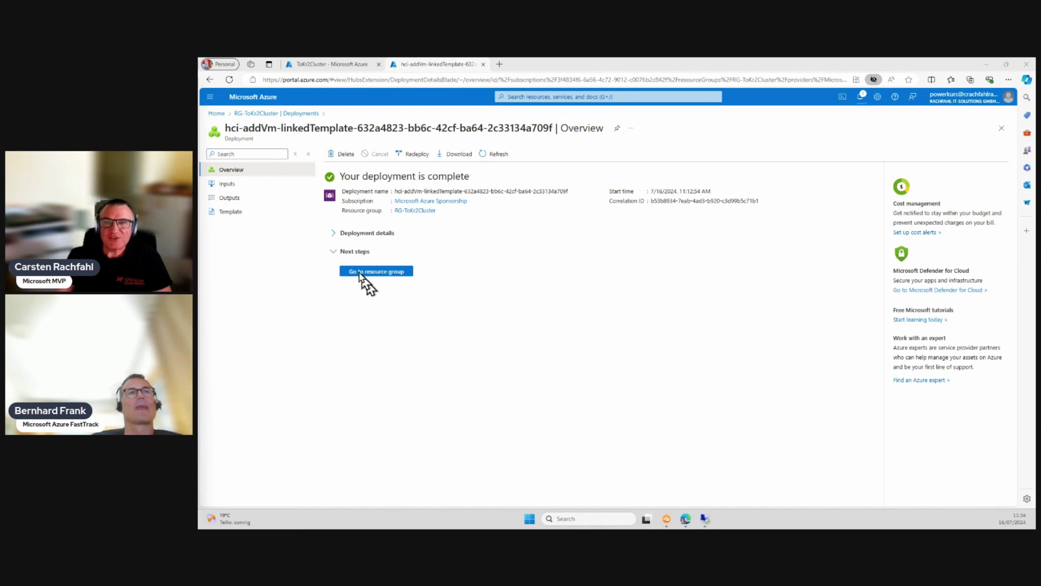
Step: Expand Deployment details and check that every azmonitor, joindomain and CustomScriptExtension operation shows OK
click(335, 233)
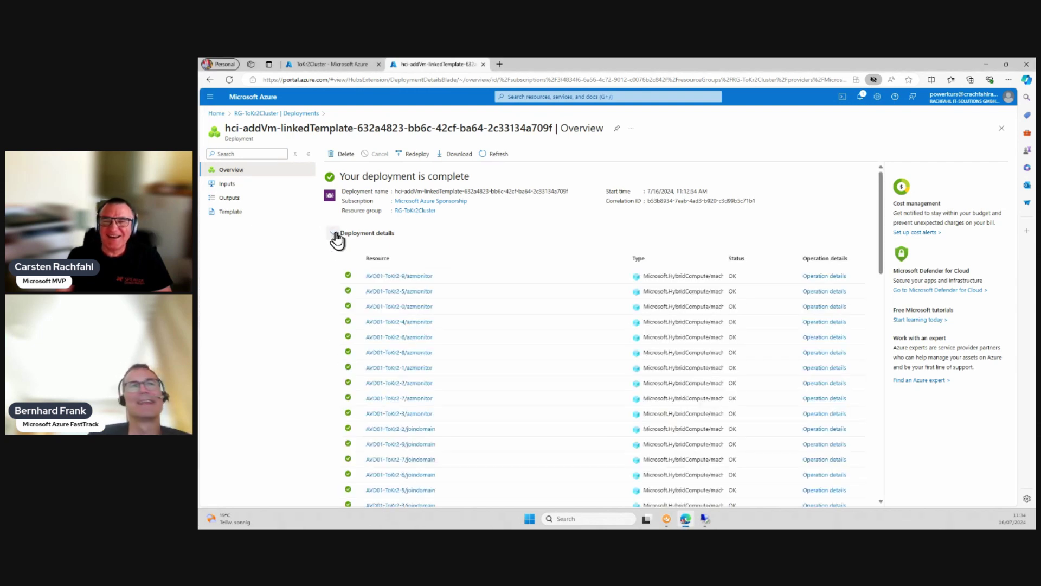
scroll(632, 421, down, 5)
scroll(633, 421, down, 3)
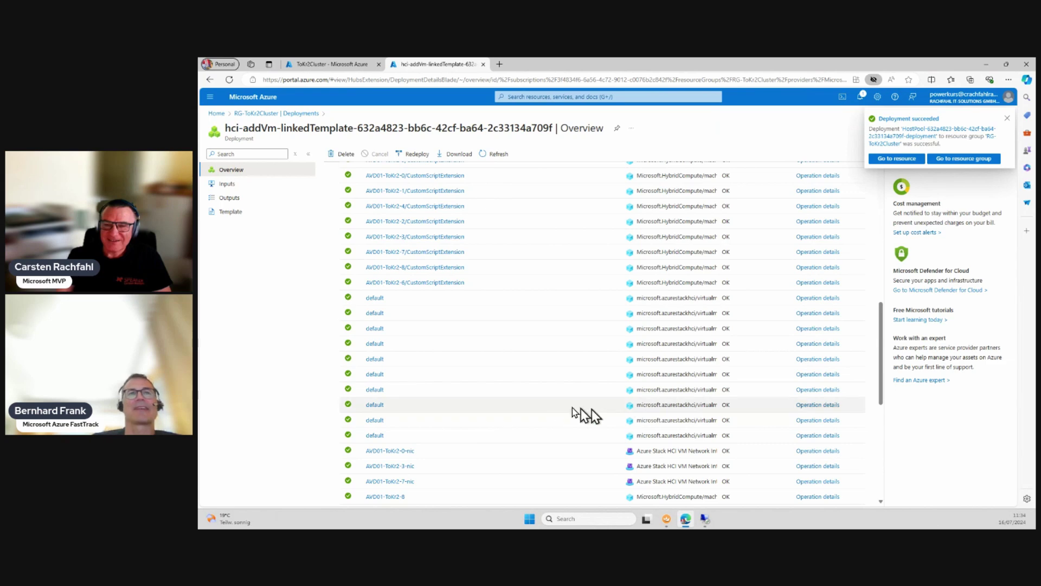
mouse_move(406, 445)
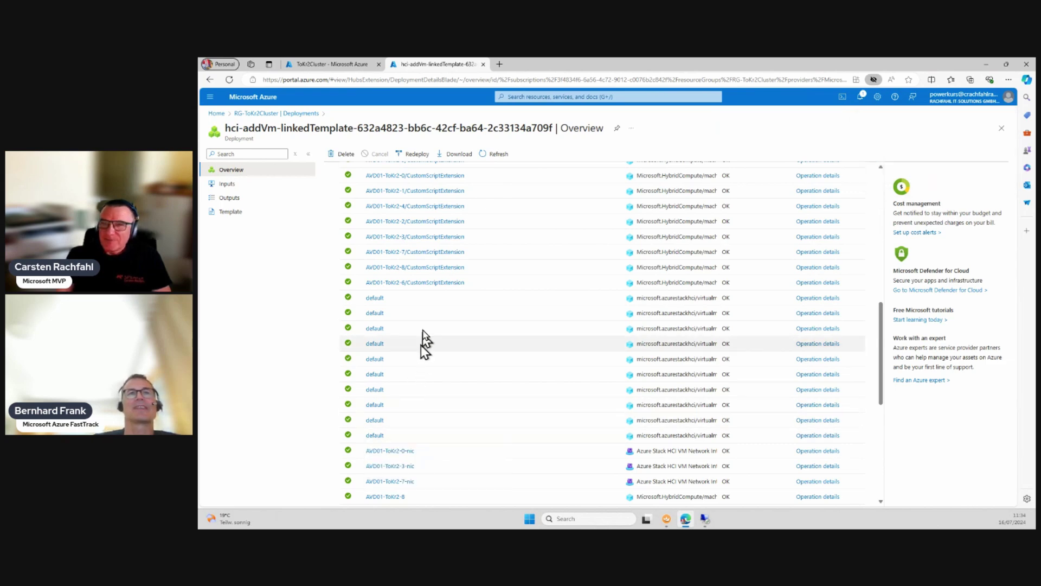
scroll(421, 344, up, 2)
mouse_move(437, 291)
scroll(437, 291, up, 2)
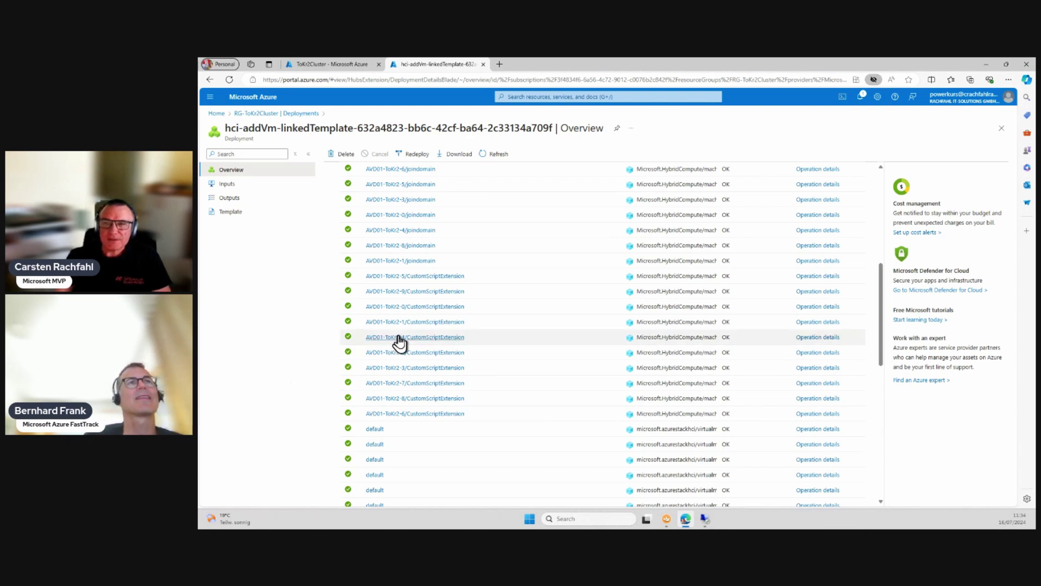
mouse_move(391, 341)
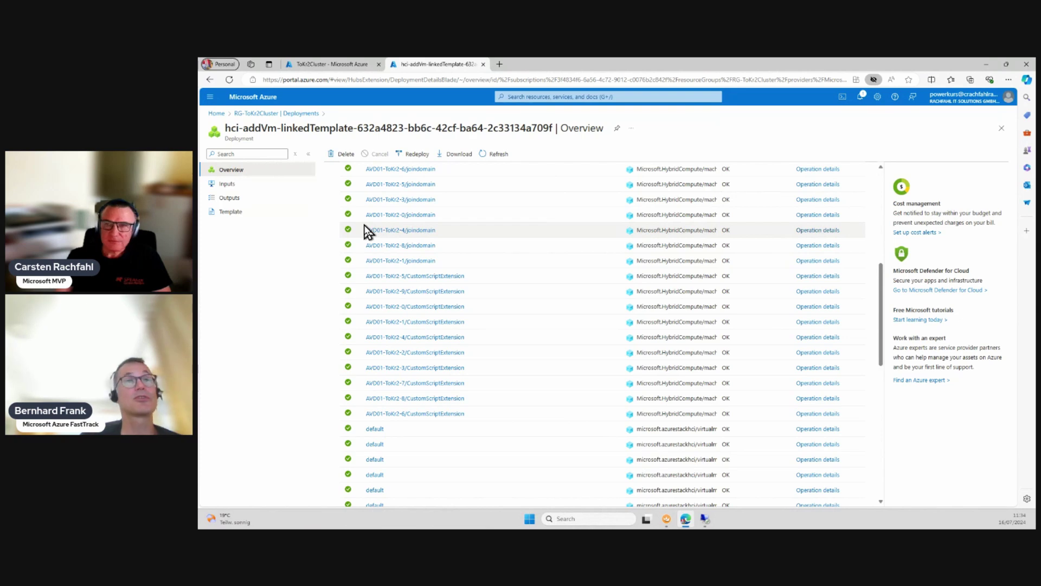
scroll(368, 232, up, 3)
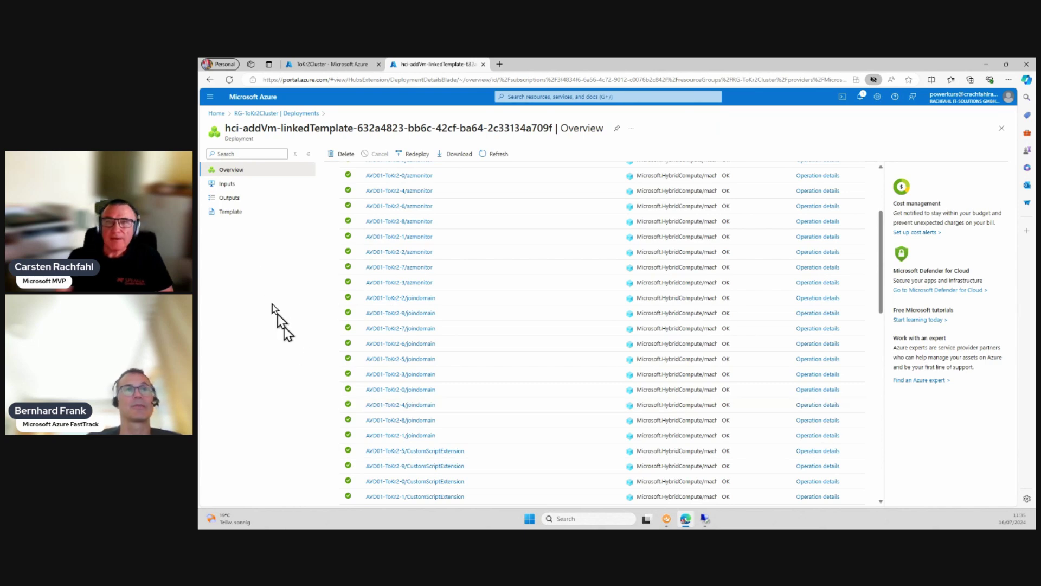
Step: Open the RG-ToKr2Cluster resource group in a new browser tab and browse its 37 resources
right_click(217, 113)
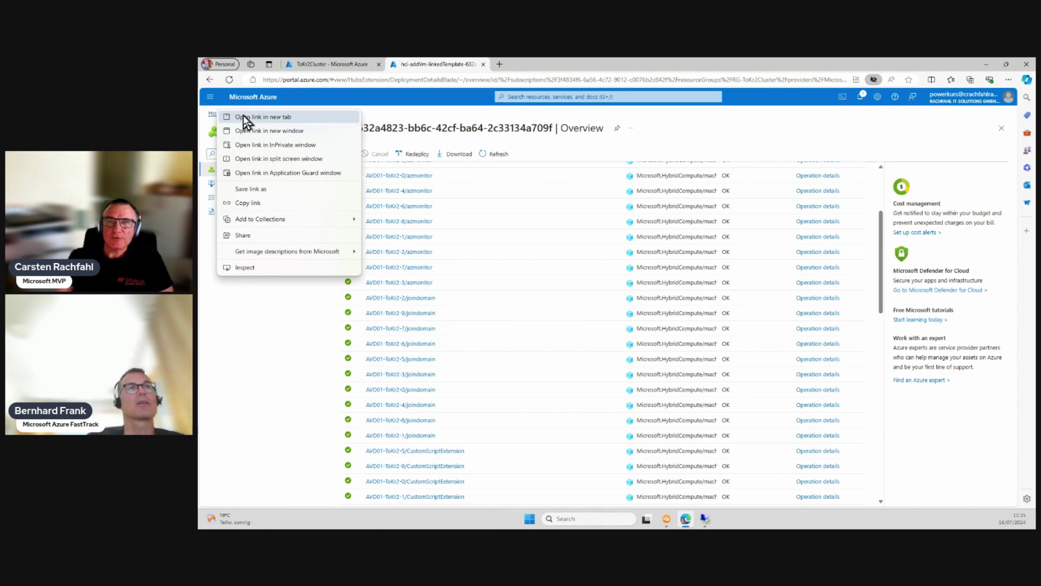
key(Escape)
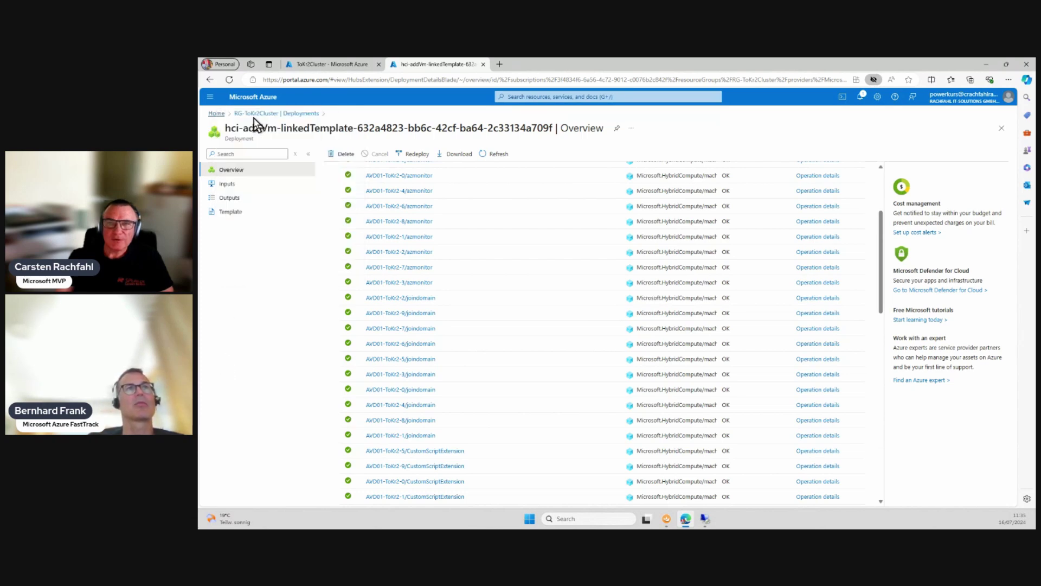
middle_click(253, 119)
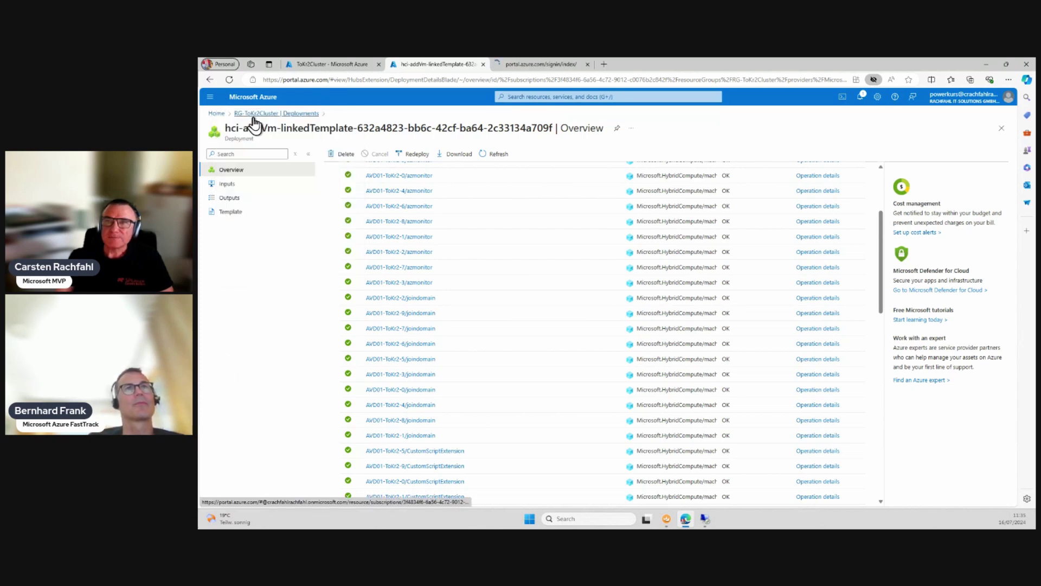
click(529, 69)
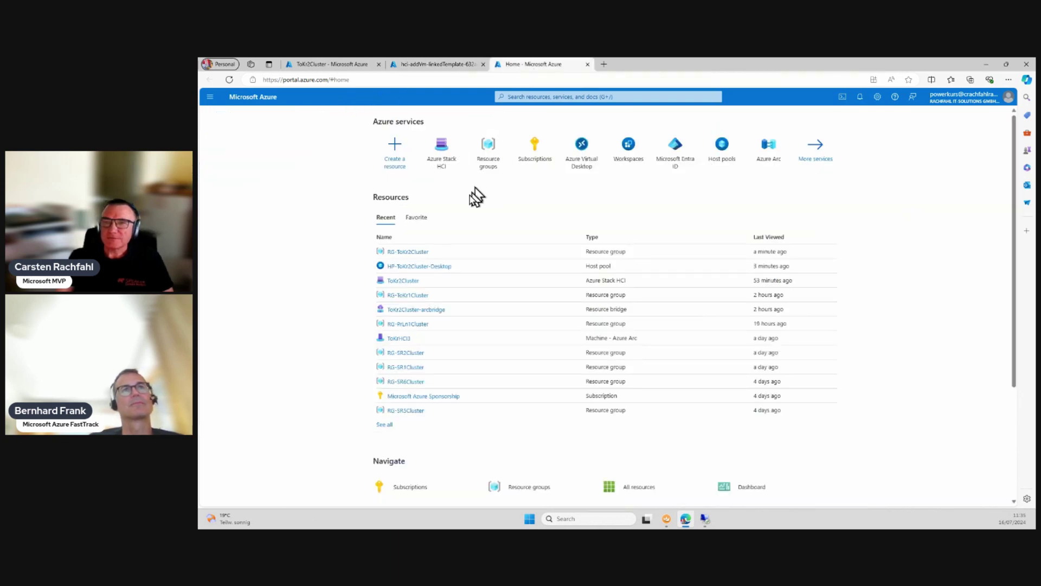
click(404, 251)
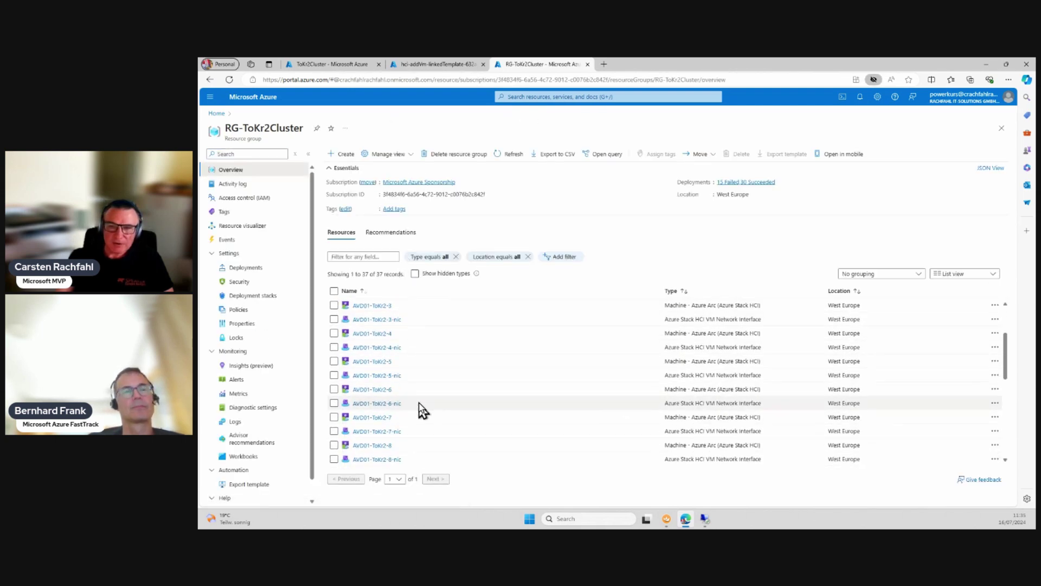
scroll(368, 414, down, 2)
scroll(394, 399, down, 3)
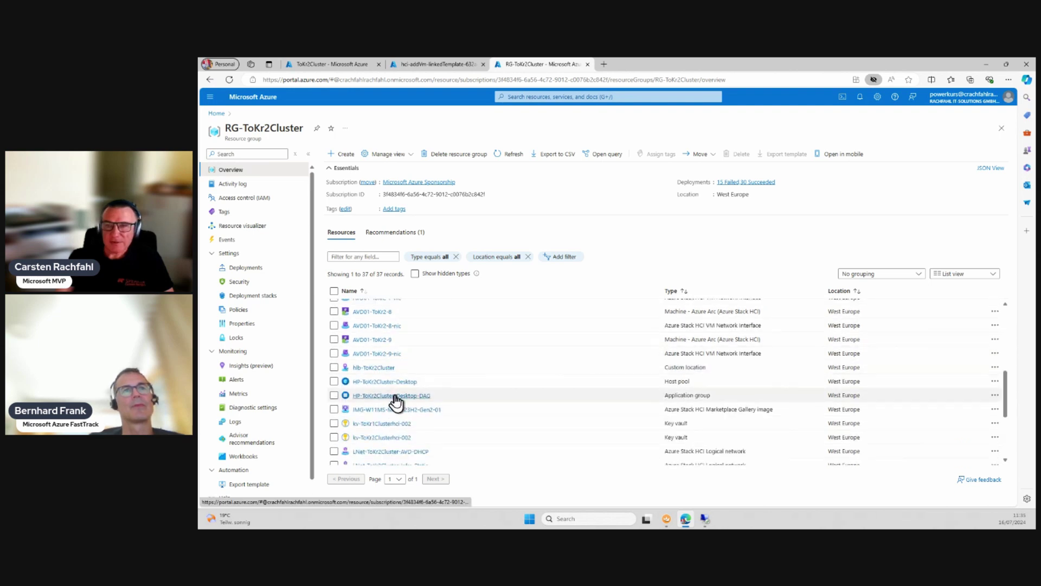
Step: Open the HP-ToKr2Cluster-Desktop host pool and list its application group HP-ToKr2Cluster-Desktop-DAG
click(367, 381)
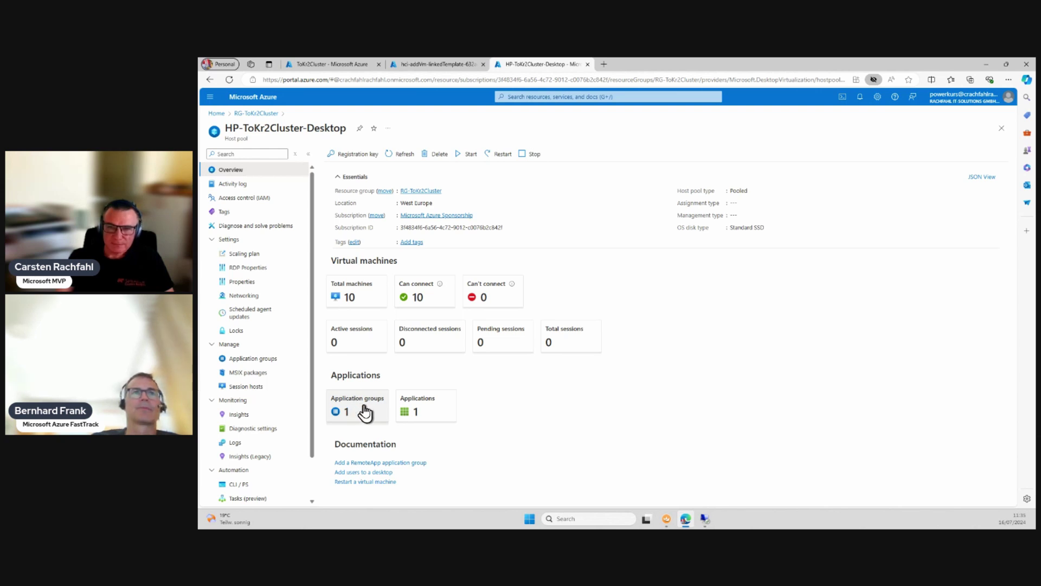
click(365, 413)
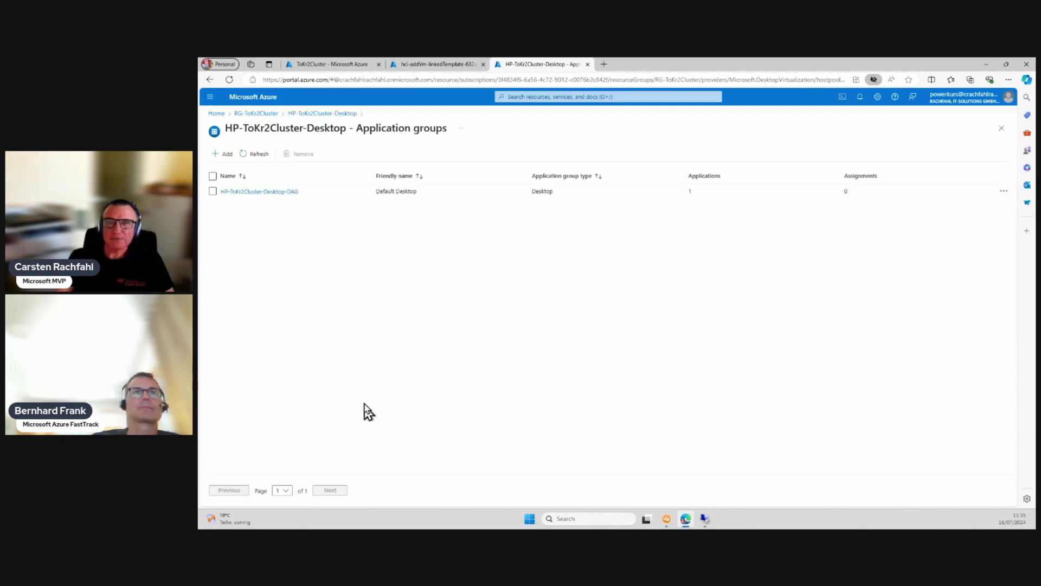
Step: Open HP-ToKr2Cluster-Desktop-DAG and manage its applications, showing the single SessionDesktop app
click(276, 192)
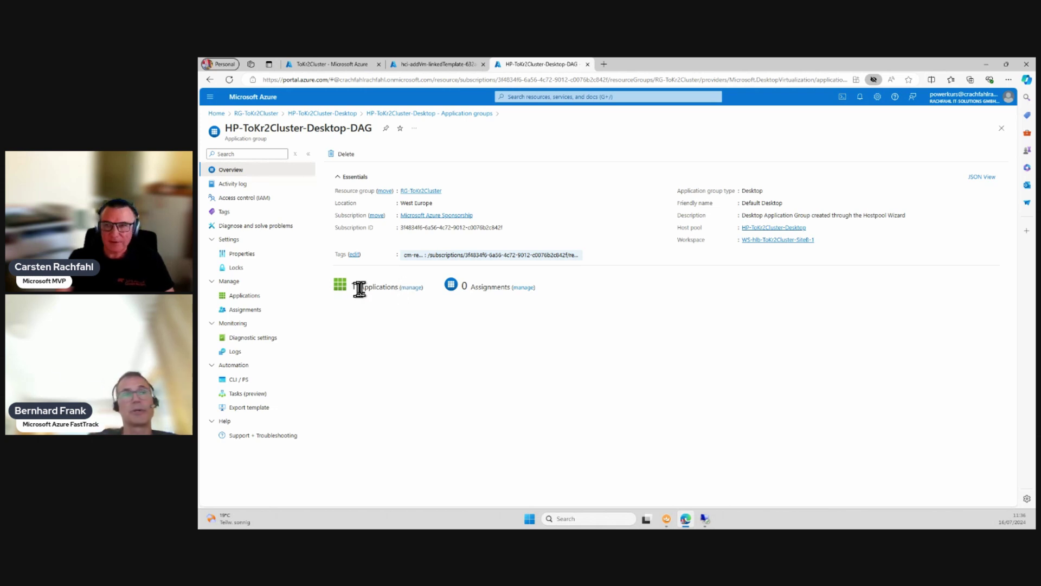
click(408, 288)
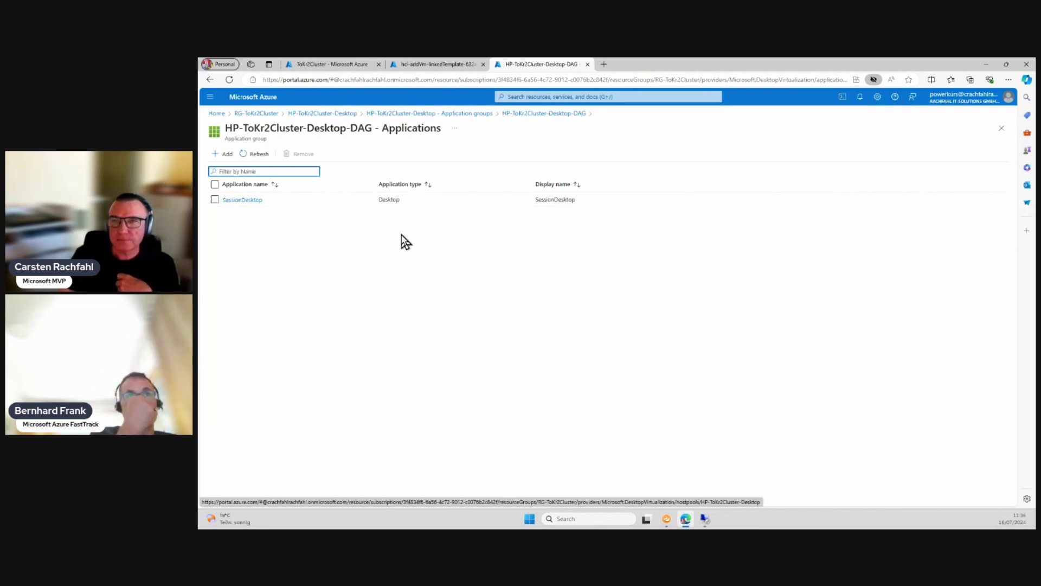
Step: Rename the SessionDesktop application's display name to 'Windows 11 Desktop with M365' and save it
click(247, 202)
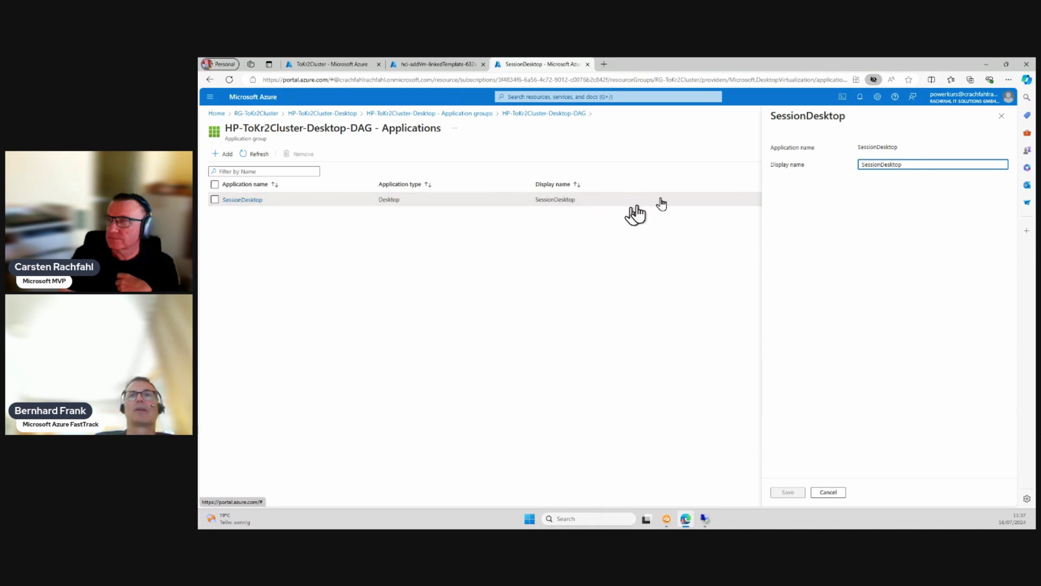
drag(863, 164, 882, 166)
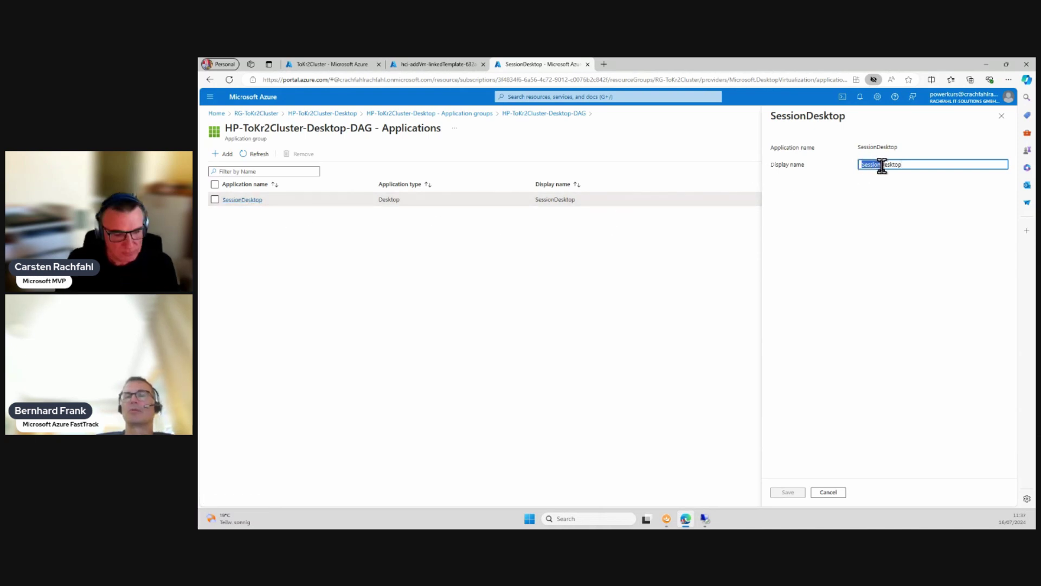
text(W11)
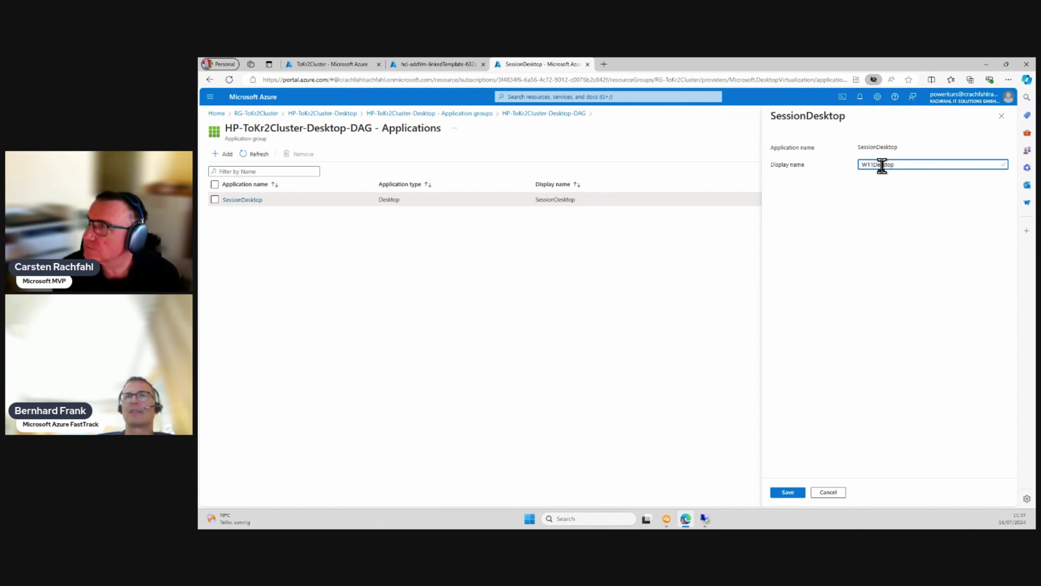
key(BackSpace)
key(BackSpace)
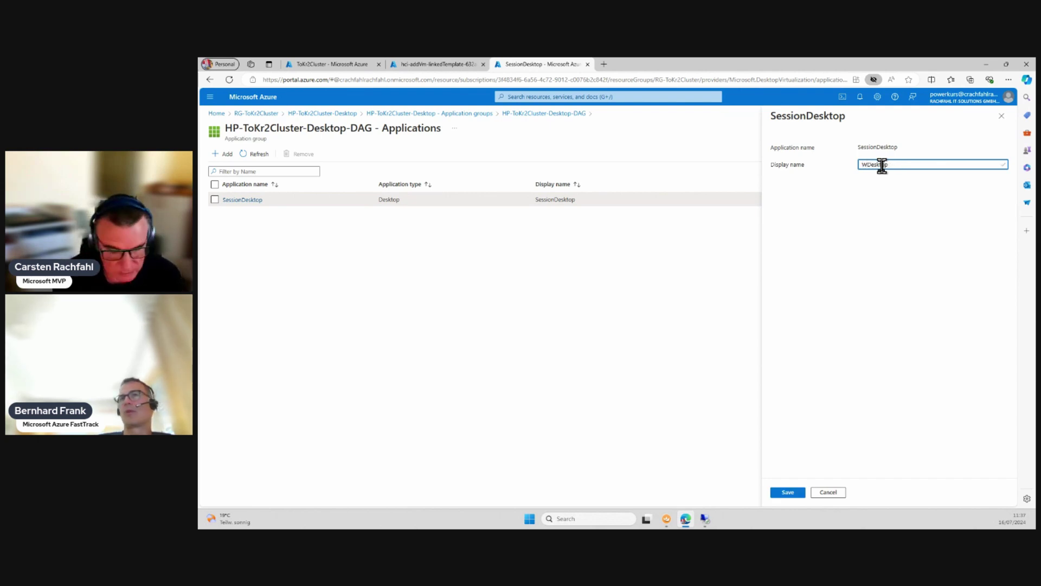
text(indows)
text(11)
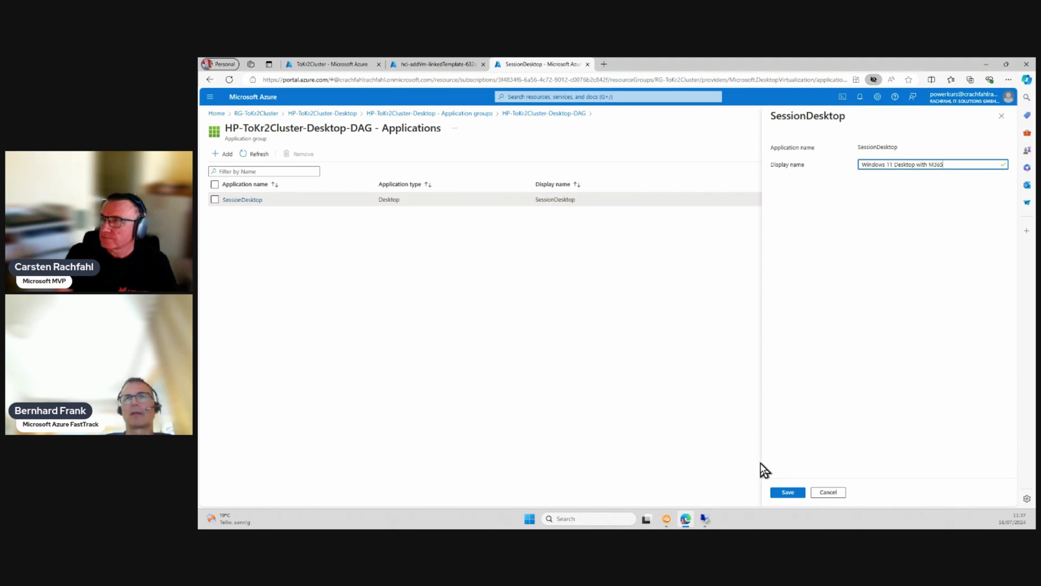
click(788, 493)
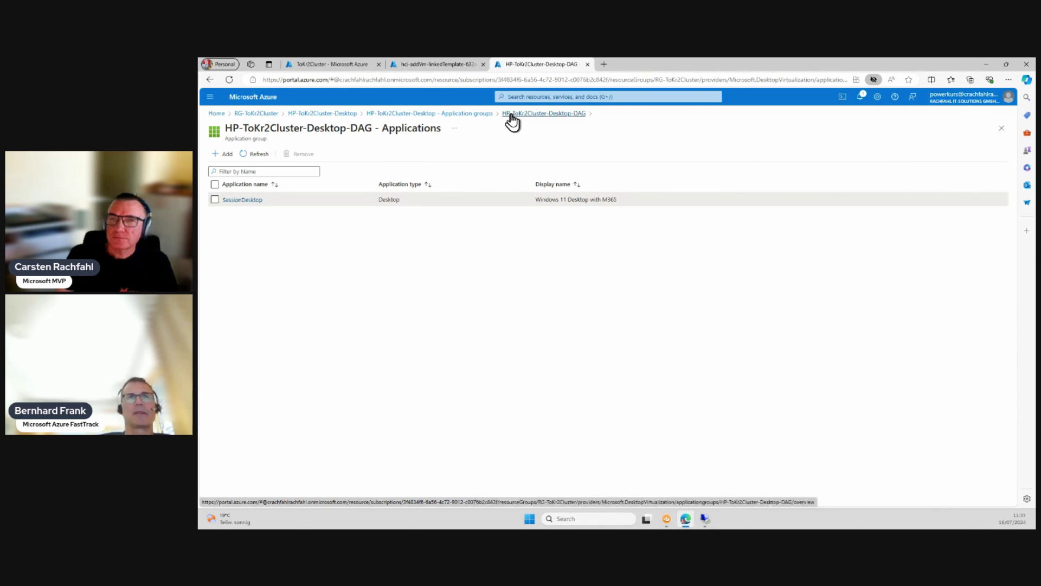
Step: Go from the host pool's Application groups to HP-ToKr2Cluster-Desktop-DAG's empty Assignments page
click(467, 113)
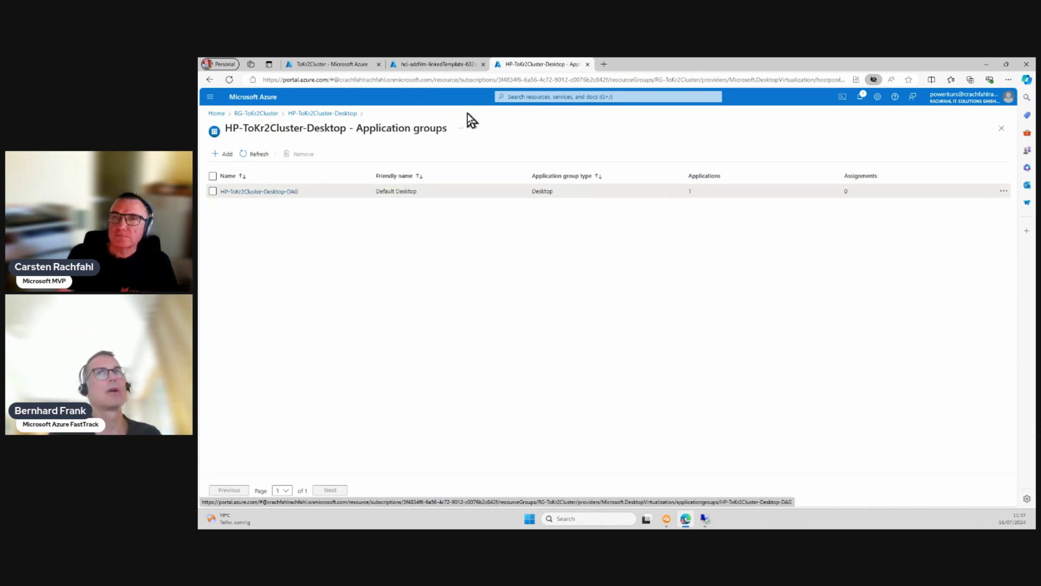
click(321, 114)
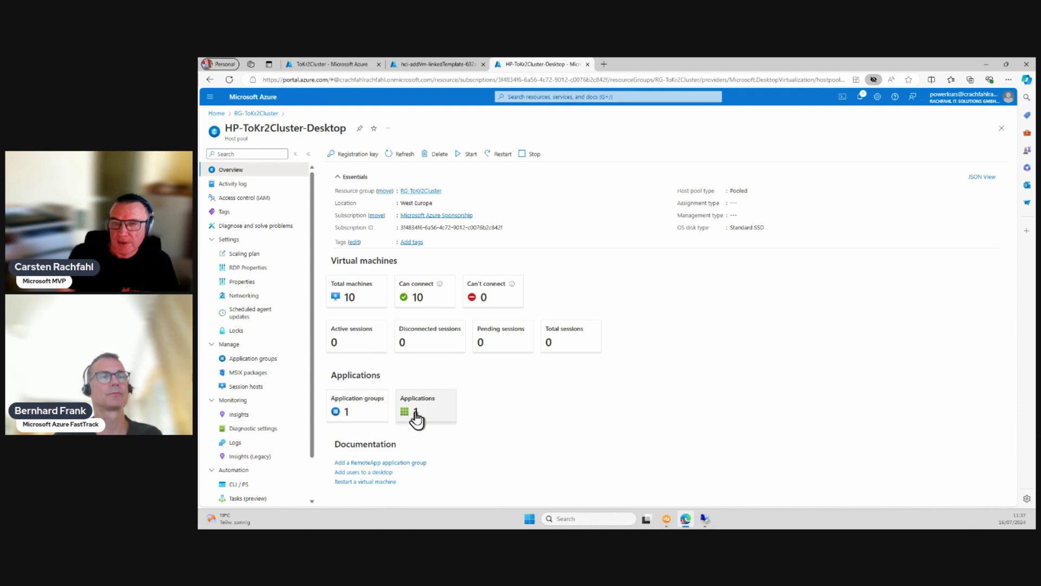
click(368, 411)
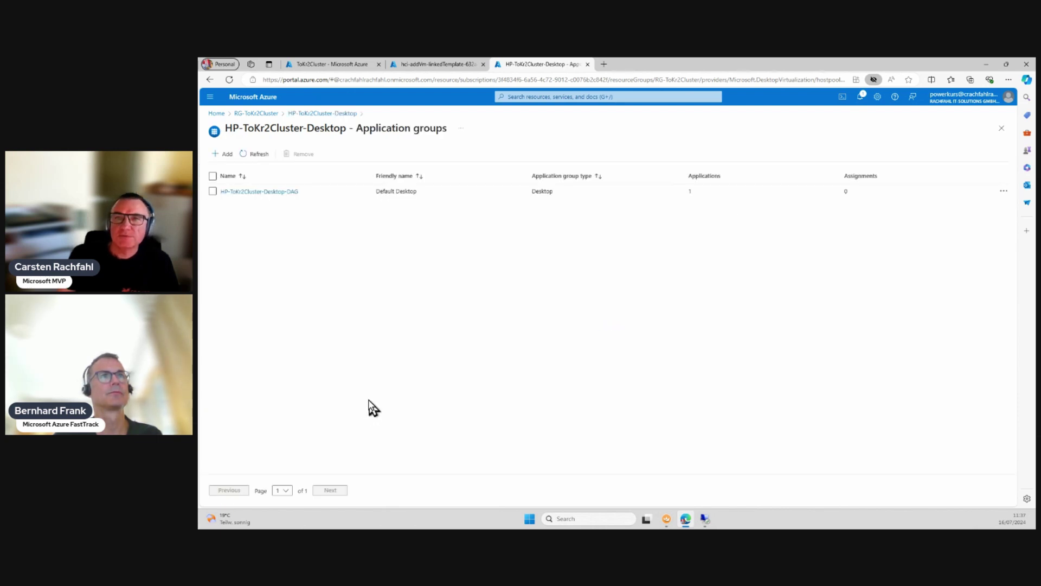
click(266, 192)
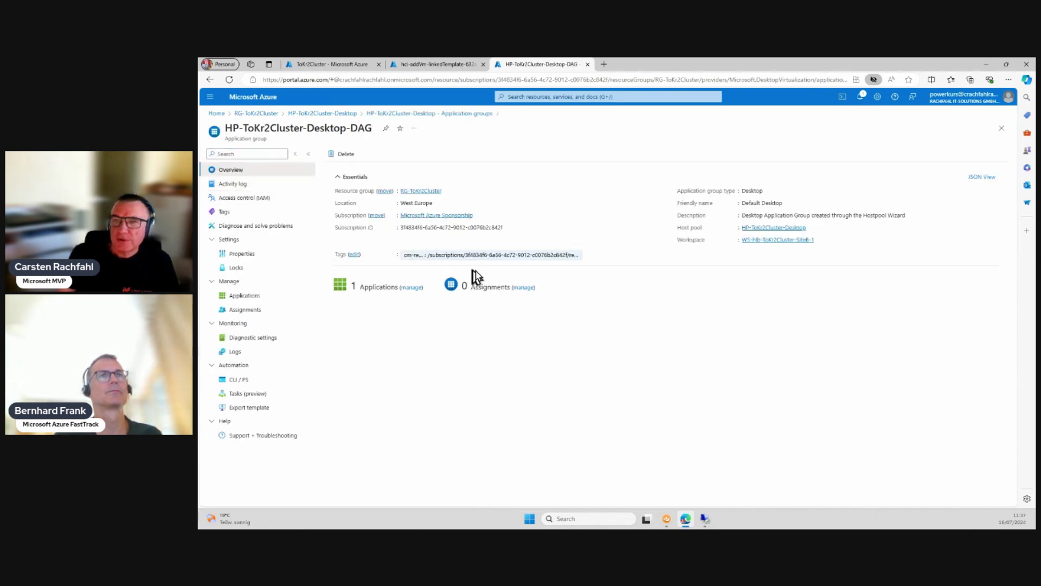
click(523, 296)
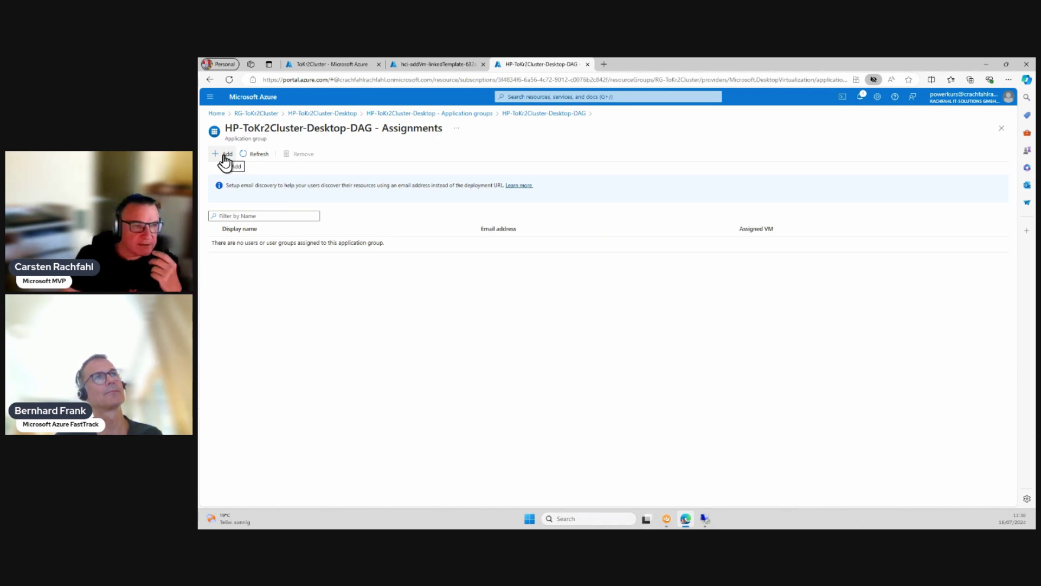
Step: Start a new assignment and tick two users in the Microsoft Entra user picker
click(224, 158)
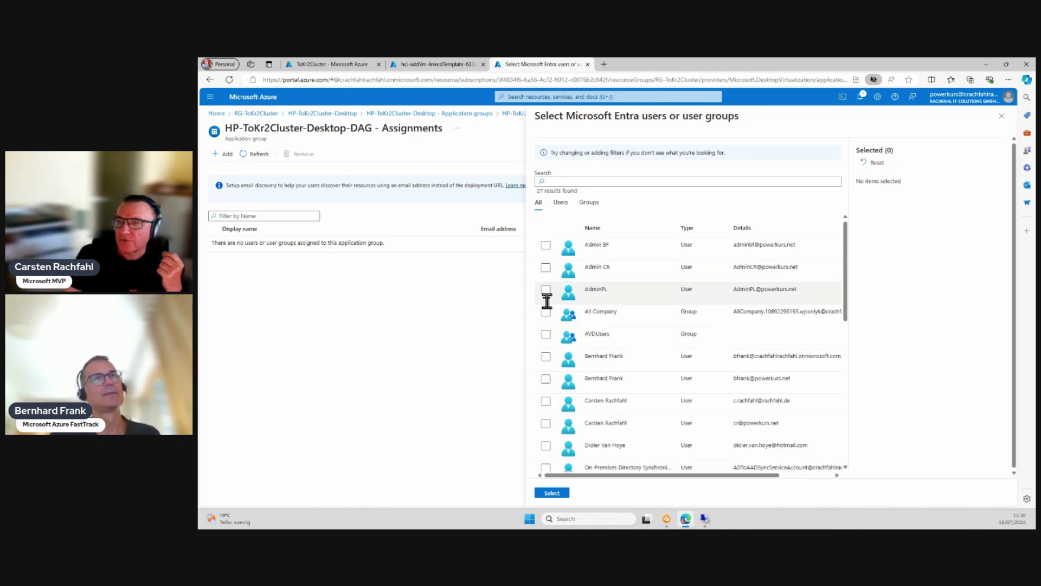
click(546, 379)
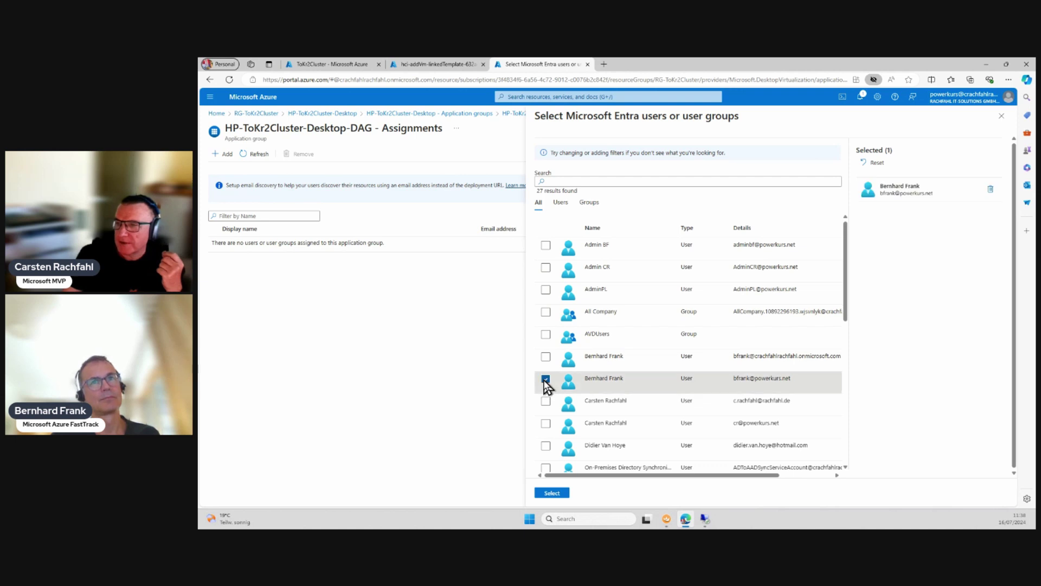
click(546, 424)
scroll(672, 377, down, 6)
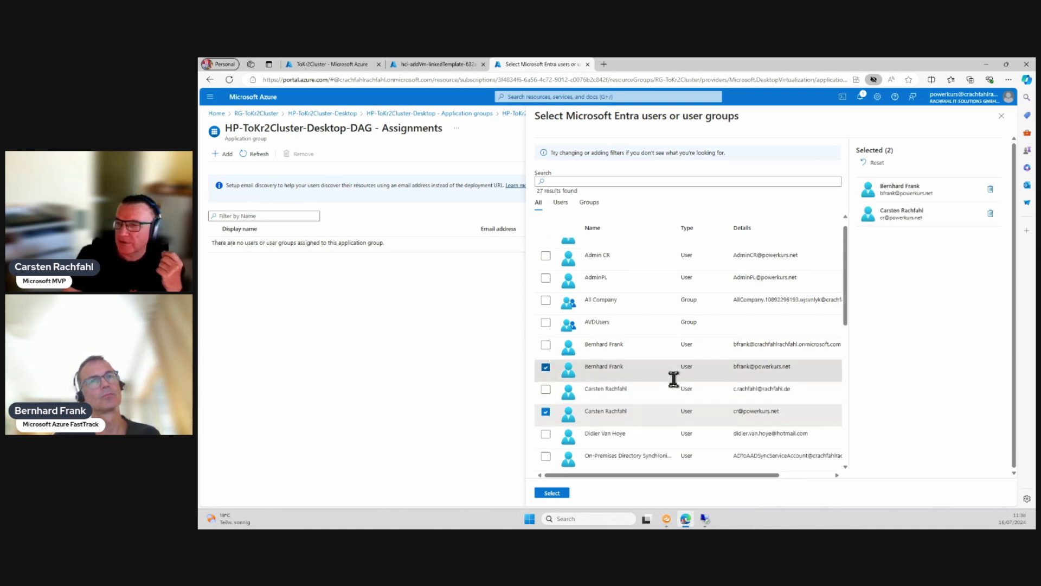
scroll(673, 378, up, 6)
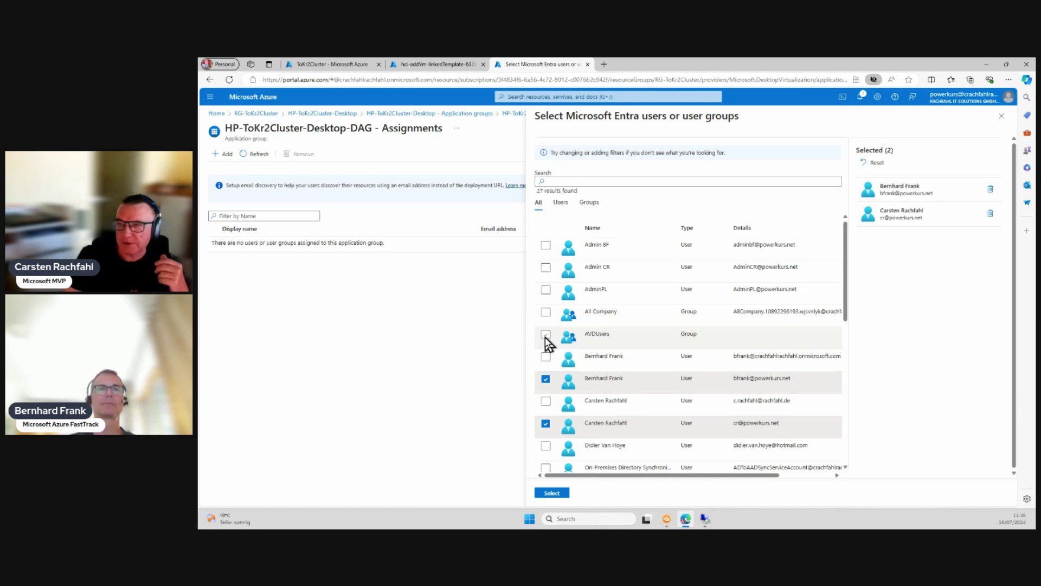
Step: Confirm the two users' assignment, then go back to the HP-ToKr2Cluster-Desktop host pool overview
click(555, 492)
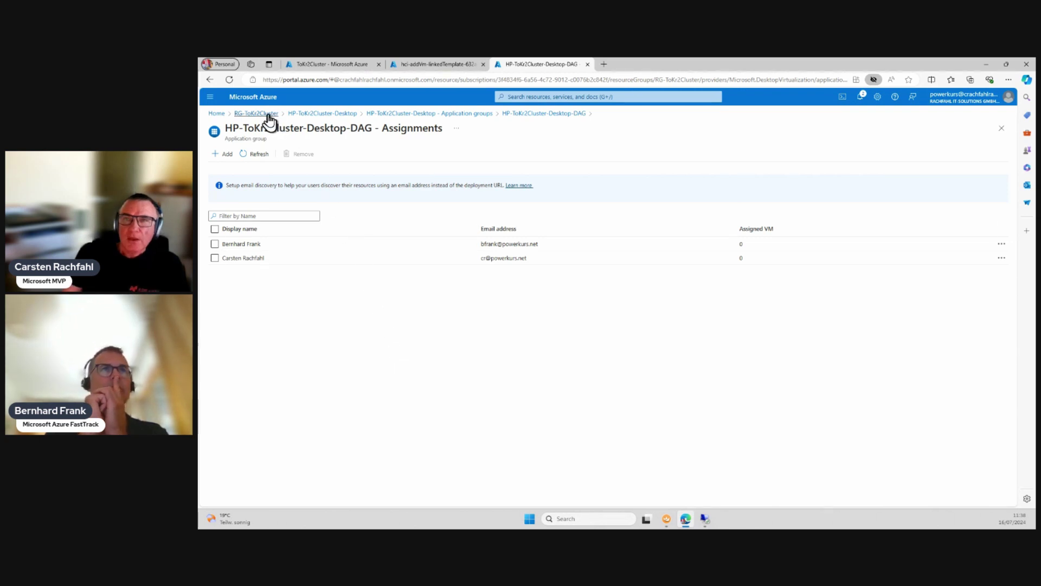
click(311, 113)
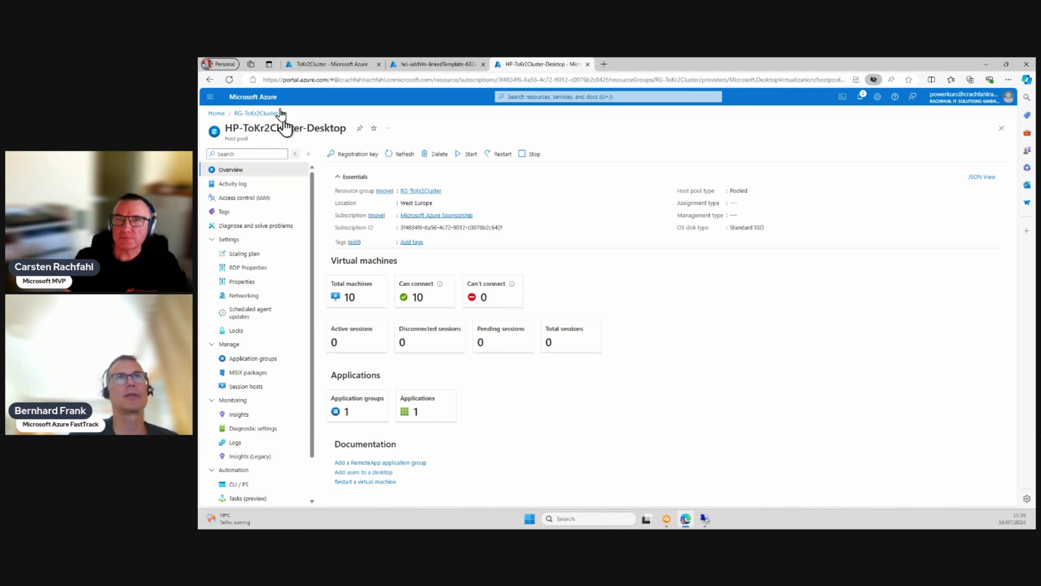
Step: Return to the hci-addVm-linkedTemplate deployment and widen the Type column to show full resource types
click(418, 66)
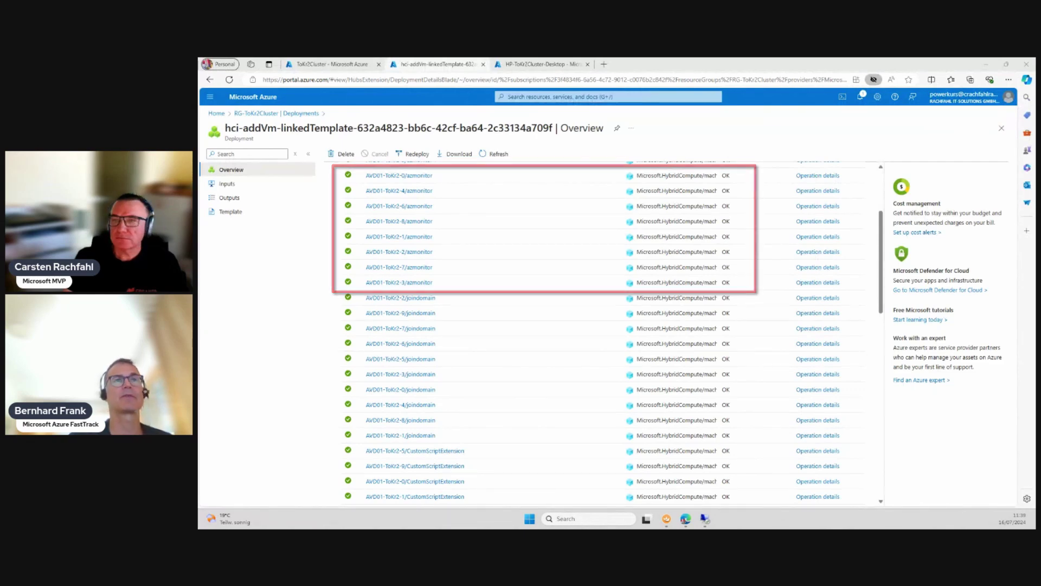
scroll(523, 359, up, 3)
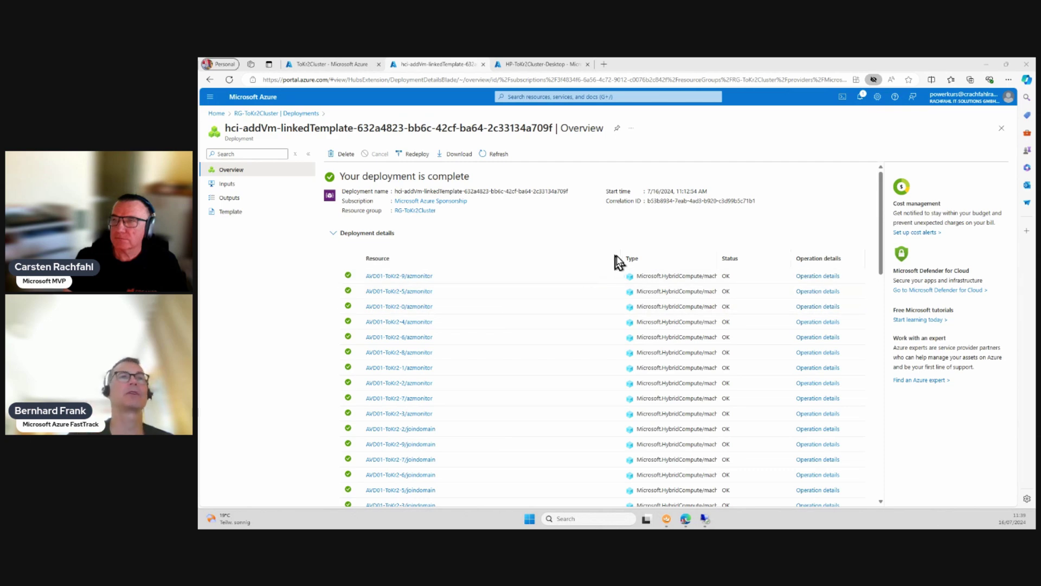
drag(608, 256, 541, 255)
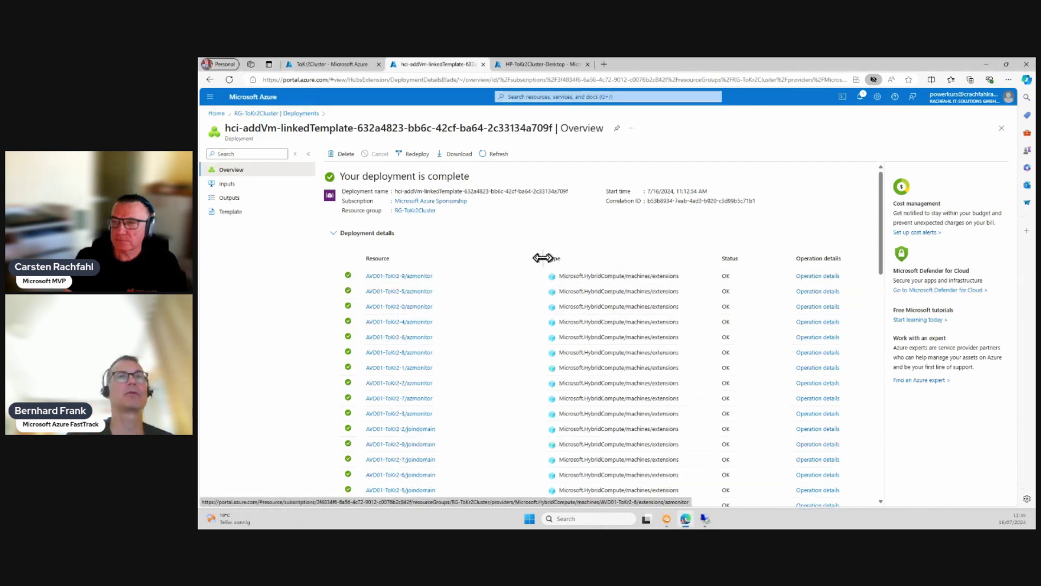